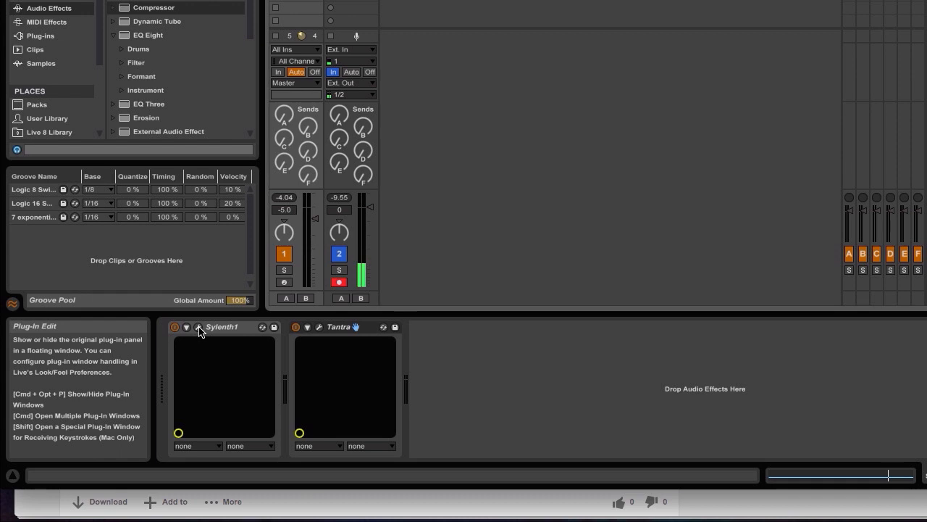
Show the Sylenth1 plug-in window on the SYLENTH track and close it again.
click(198, 328)
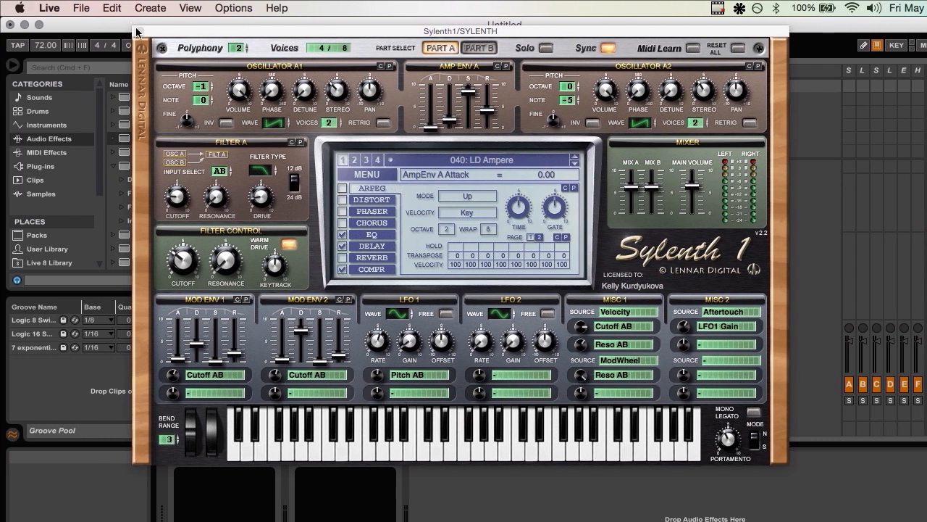
click(136, 32)
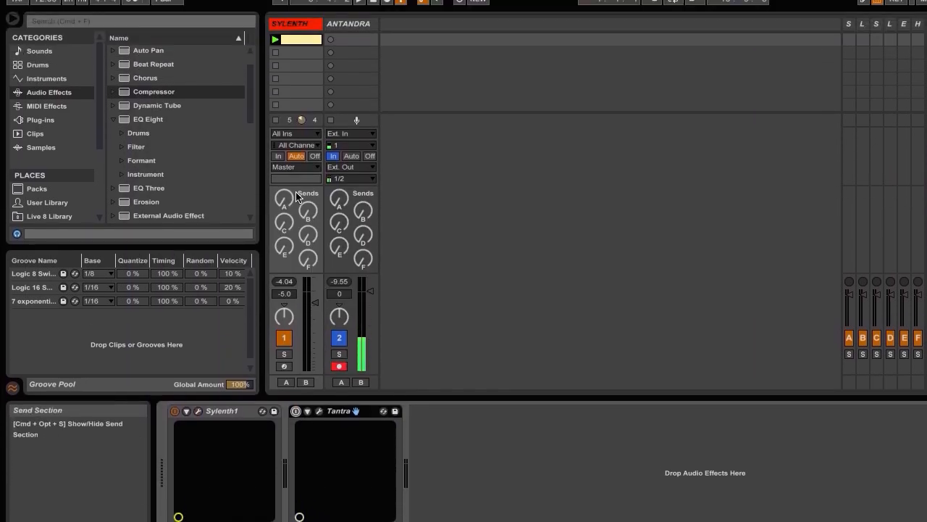
Play the Sylenth clip with Tantra bypassed and reactivate the Tantra device during playback.
key(space)
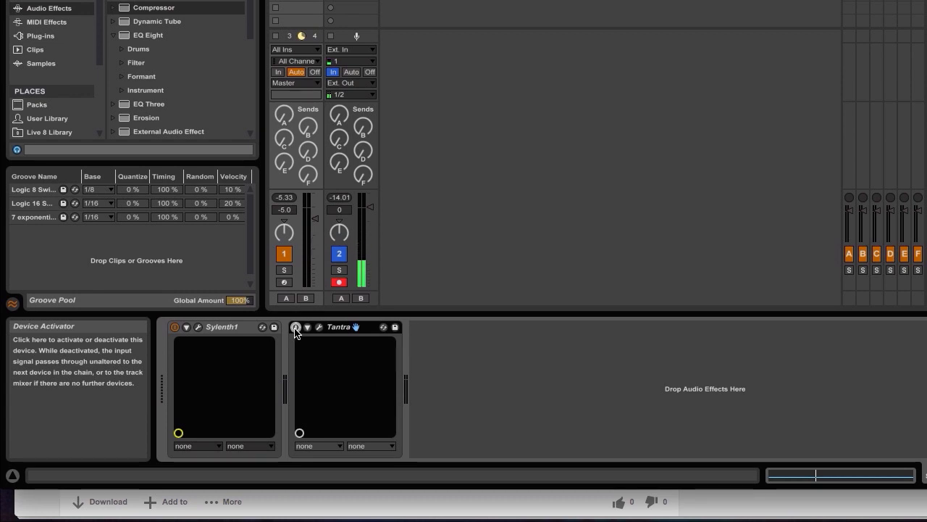
click(296, 328)
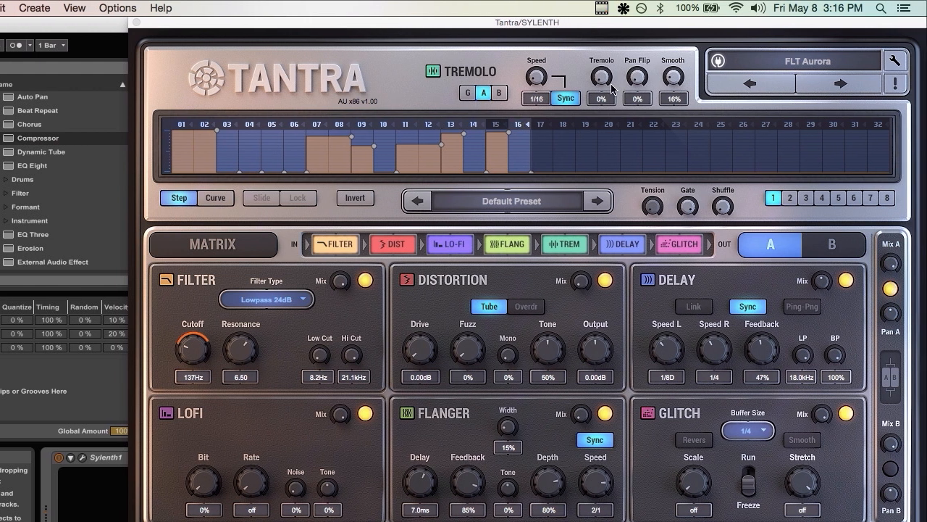
Examine Tantra's preset menu with its factory sets and its settings menu without choosing anything.
click(753, 62)
mouse_move(751, 161)
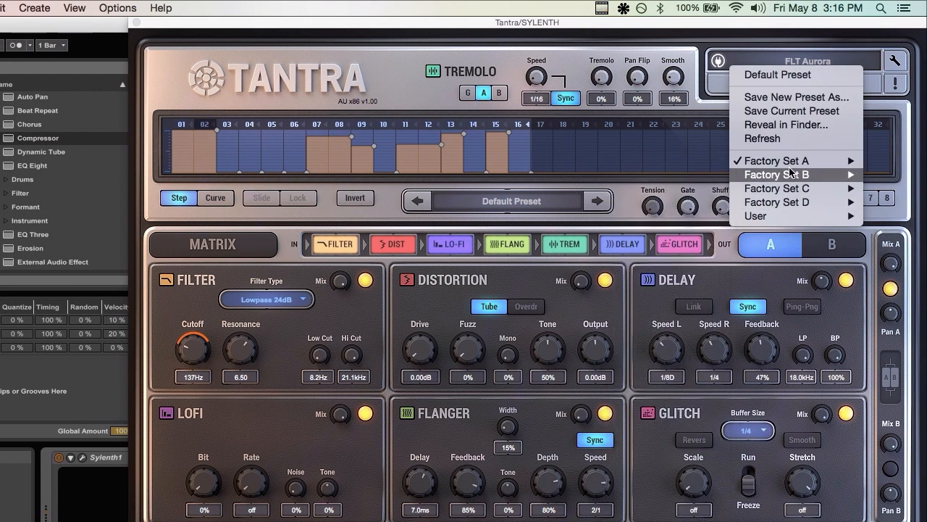
mouse_move(791, 166)
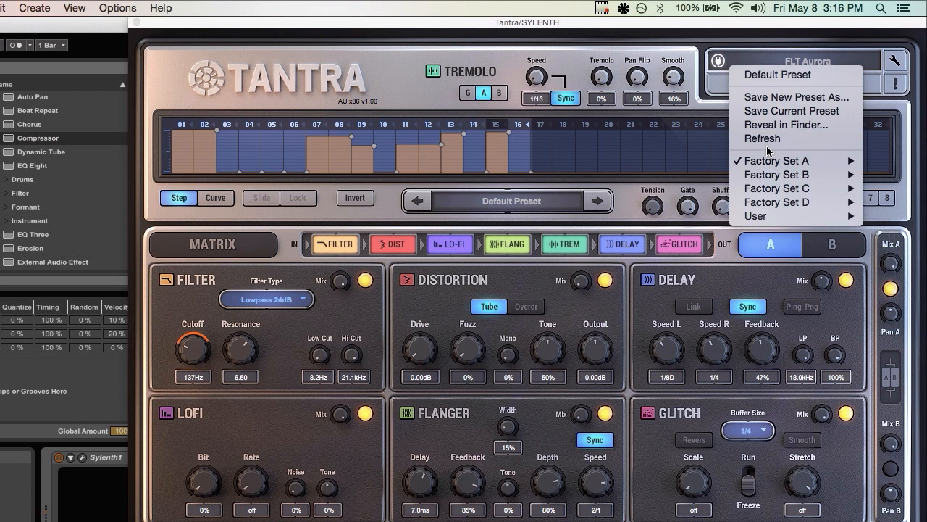
click(427, 62)
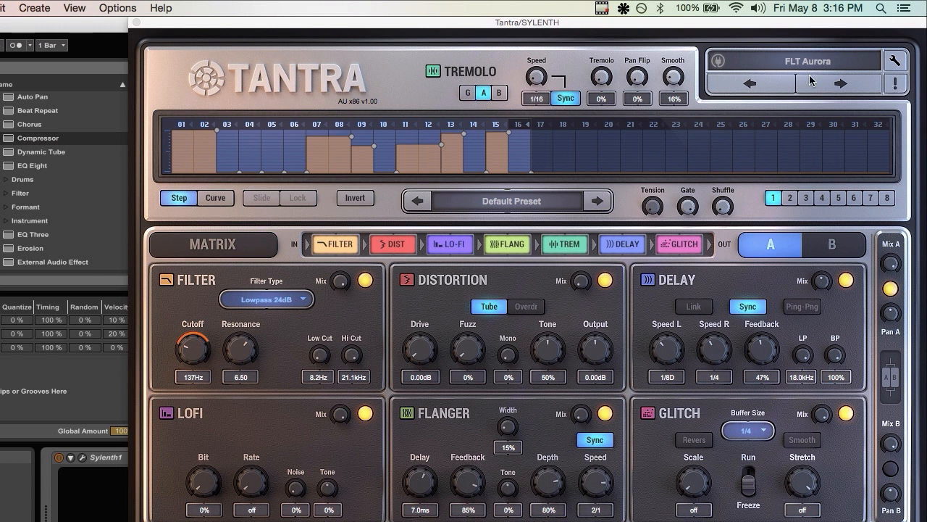
click(896, 62)
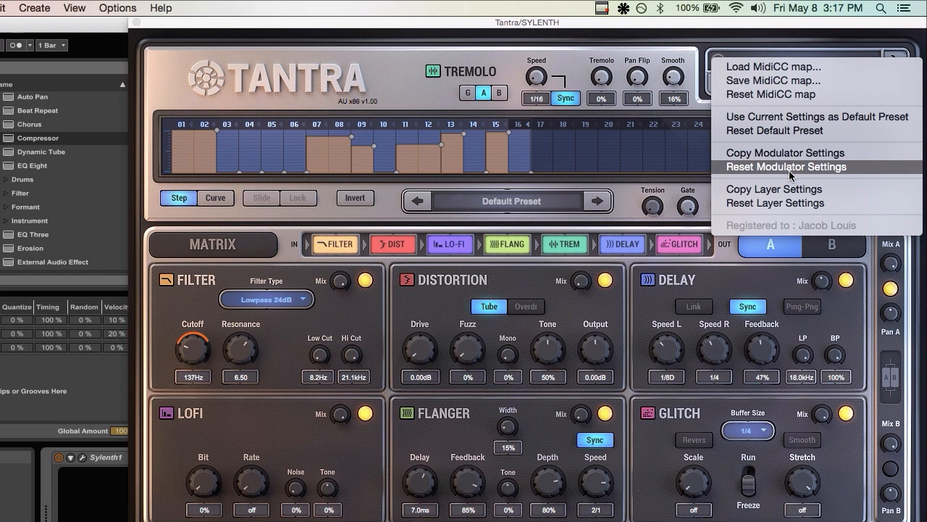
click(366, 54)
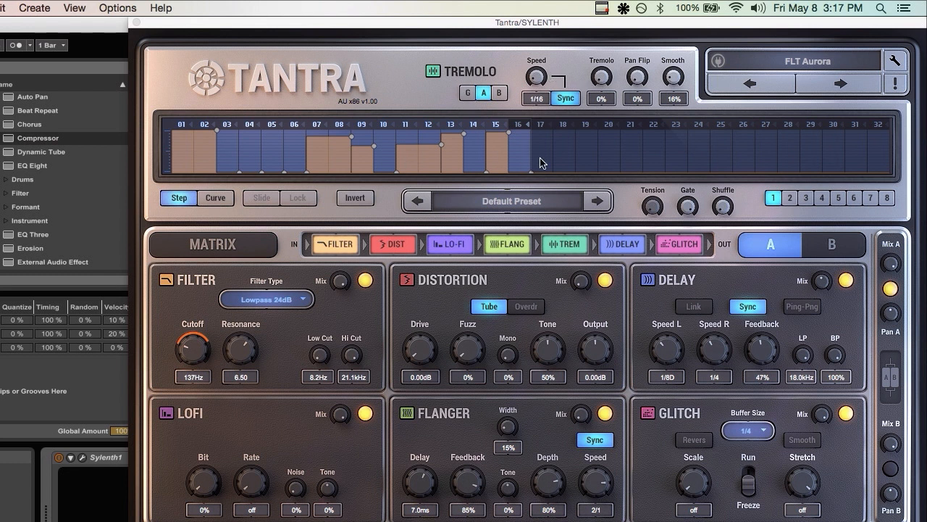
Load Tantra's Default Preset and stop playback.
click(770, 64)
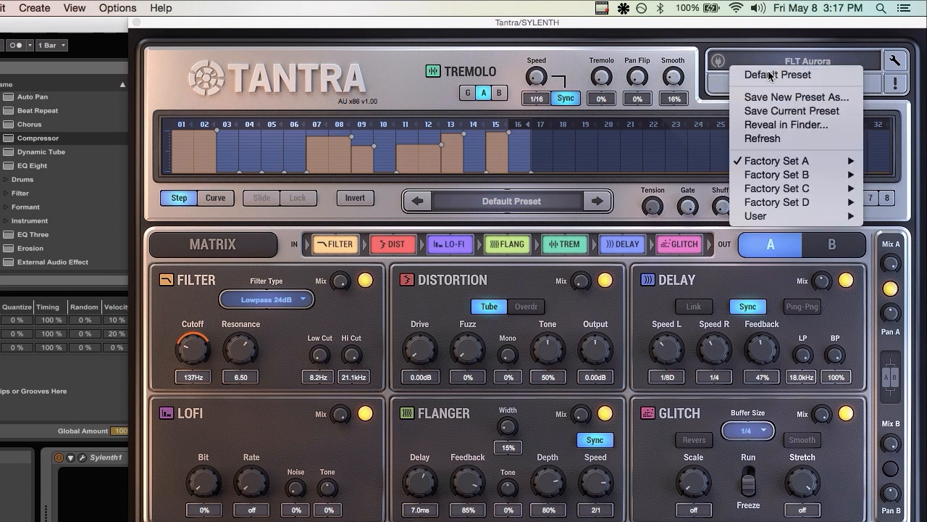
click(761, 72)
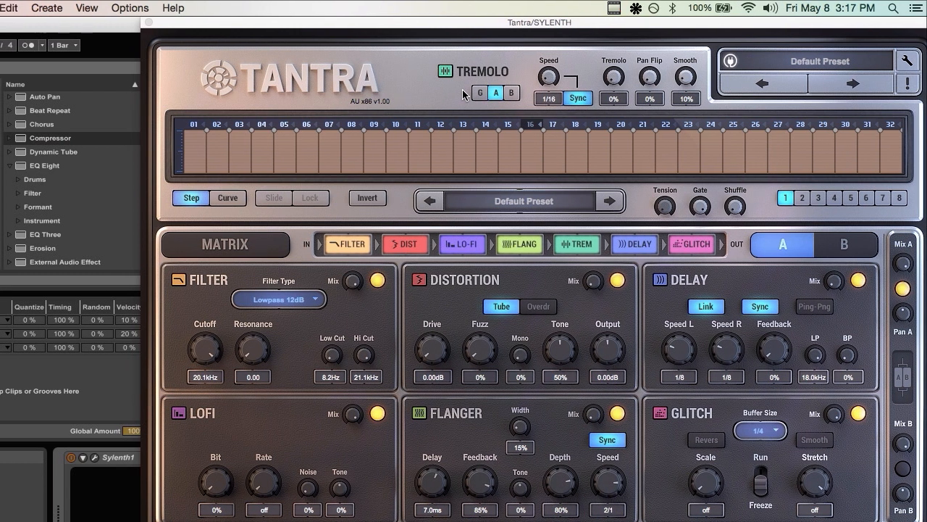
key(space)
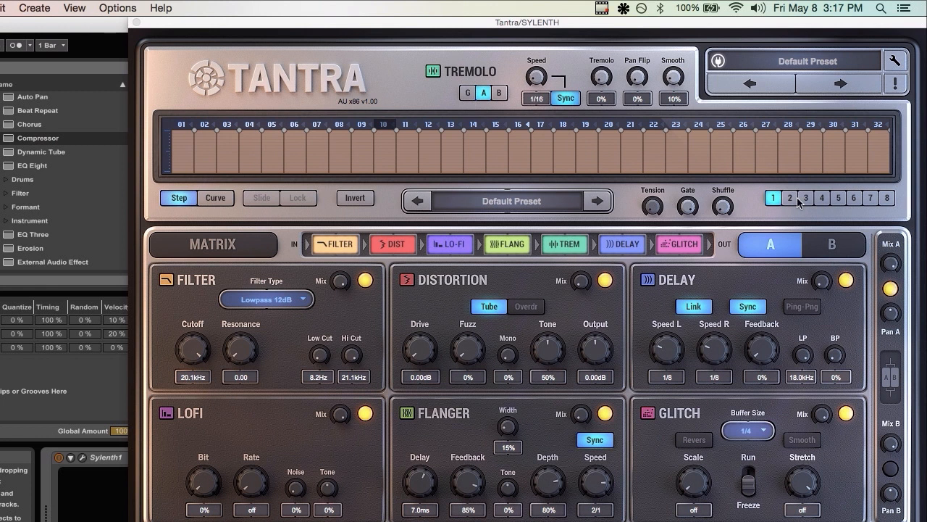
Switch through several of the modulator slots up to slot 8 and return to slot 1.
click(797, 200)
click(821, 200)
click(886, 200)
click(773, 200)
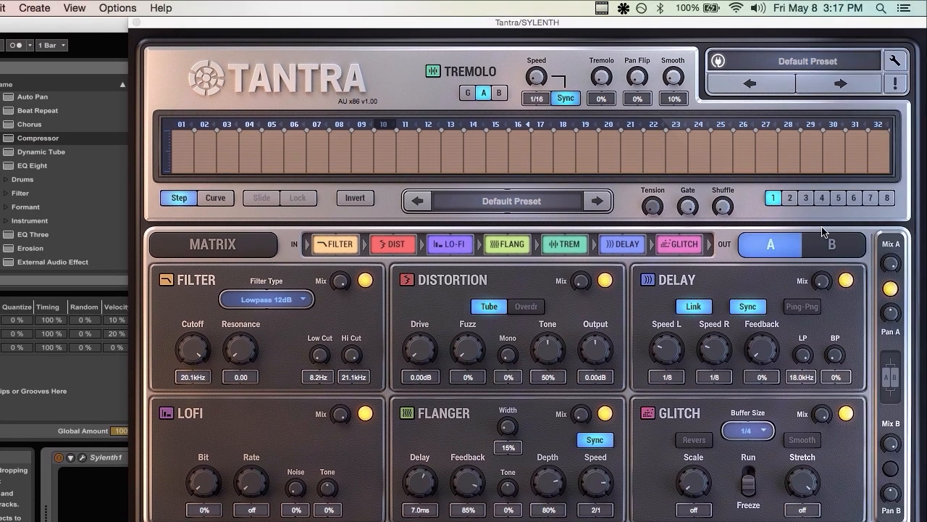
Switch back and forth between Tantra's effect layers A and B to compare their settings.
click(845, 251)
click(770, 250)
click(832, 251)
click(770, 250)
click(770, 250)
click(768, 251)
click(766, 252)
click(794, 254)
click(833, 255)
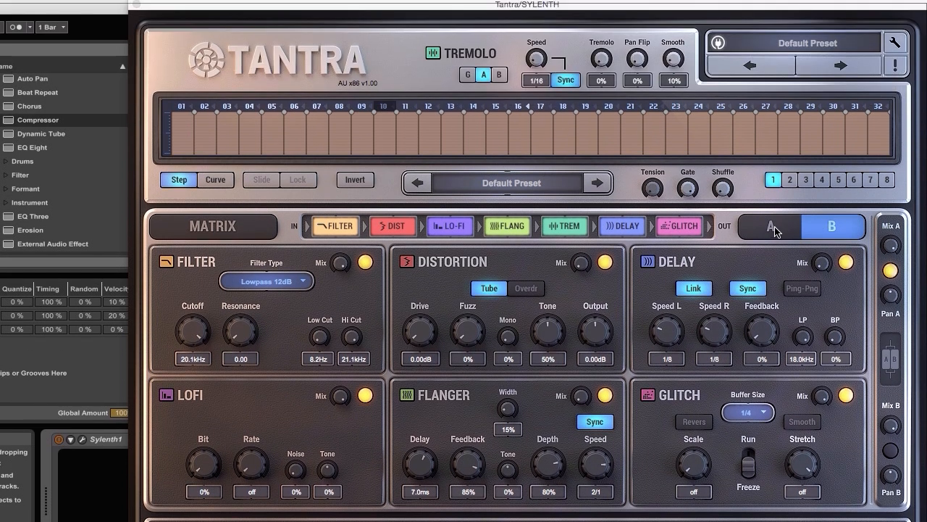
Lower steps 2, 4 and 6 of layer A's tremolo pattern to zero and shorten the pattern to six steps.
click(770, 122)
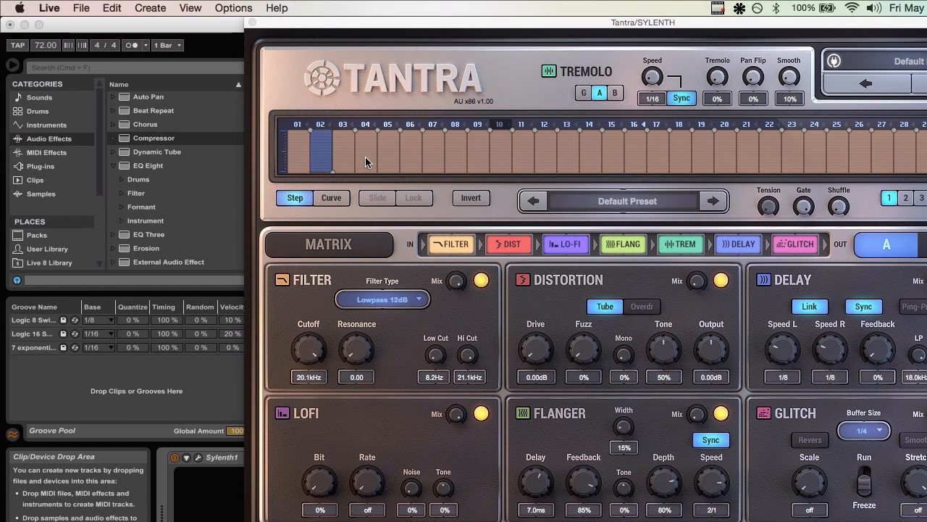
click(365, 158)
click(410, 168)
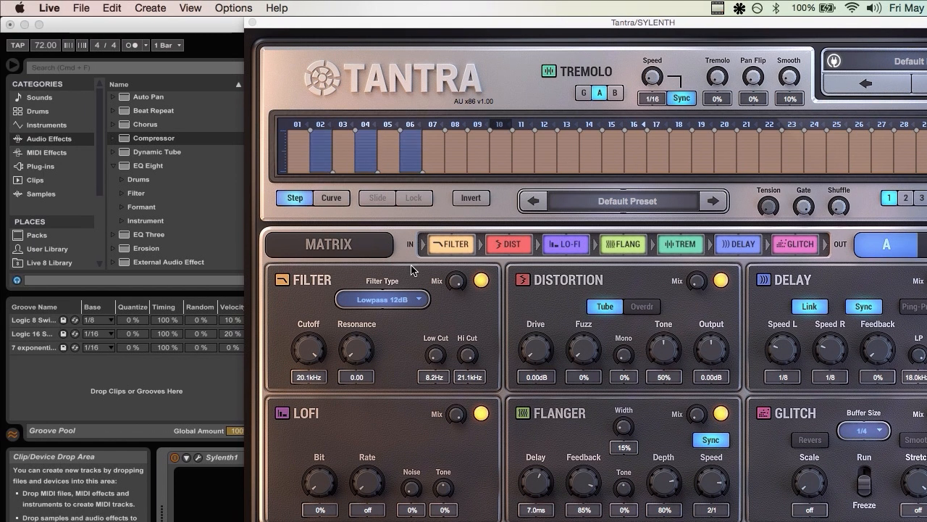
click(417, 124)
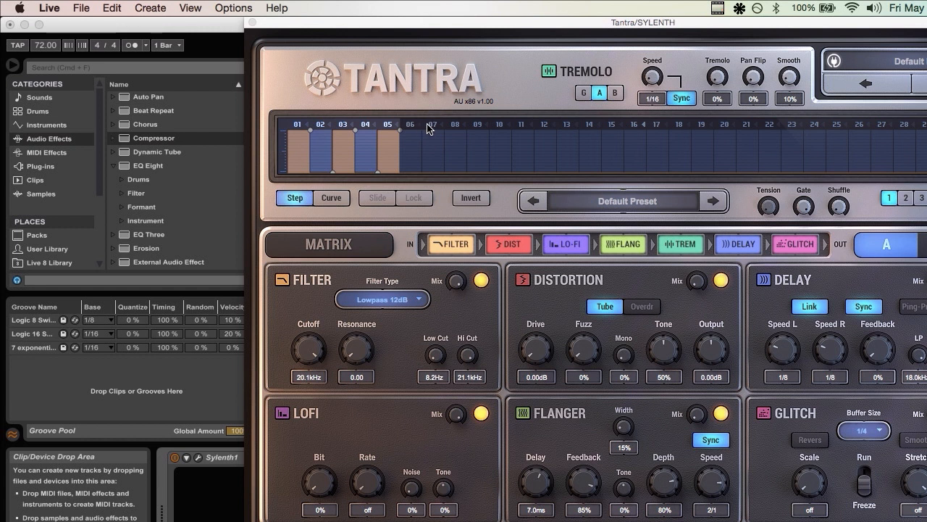
click(428, 128)
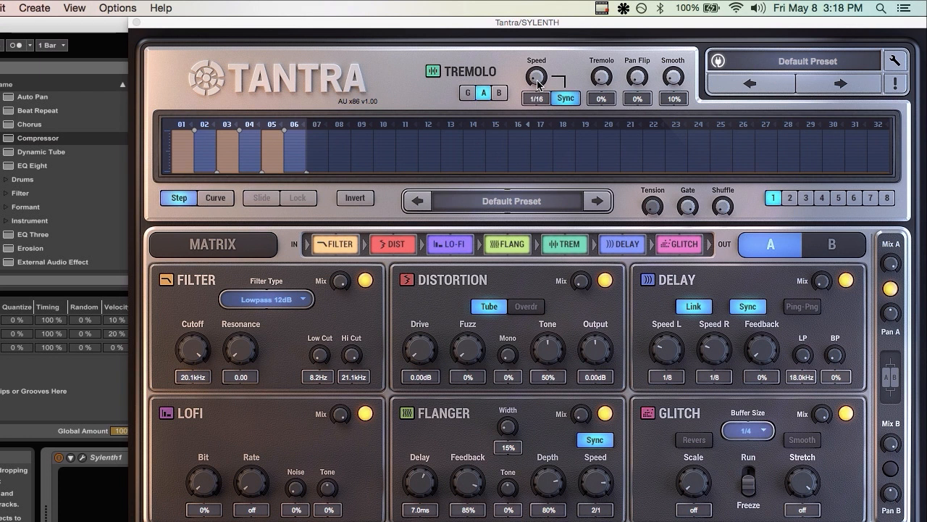
Try the tremolo modulator's speed control, restore 1/16, and set Tremolo and Pan Flip to 100%.
drag(653, 78, 652, 36)
drag(537, 52, 536, 104)
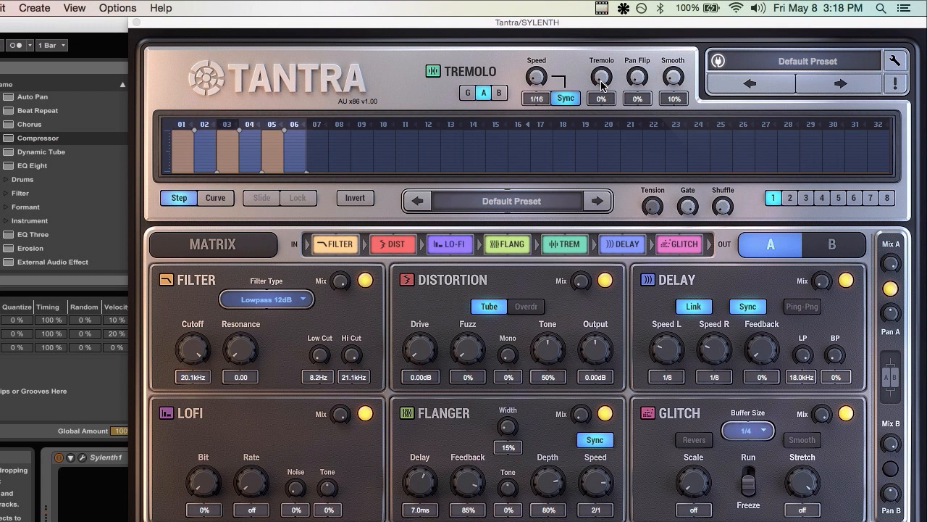
drag(602, 85, 607, 2)
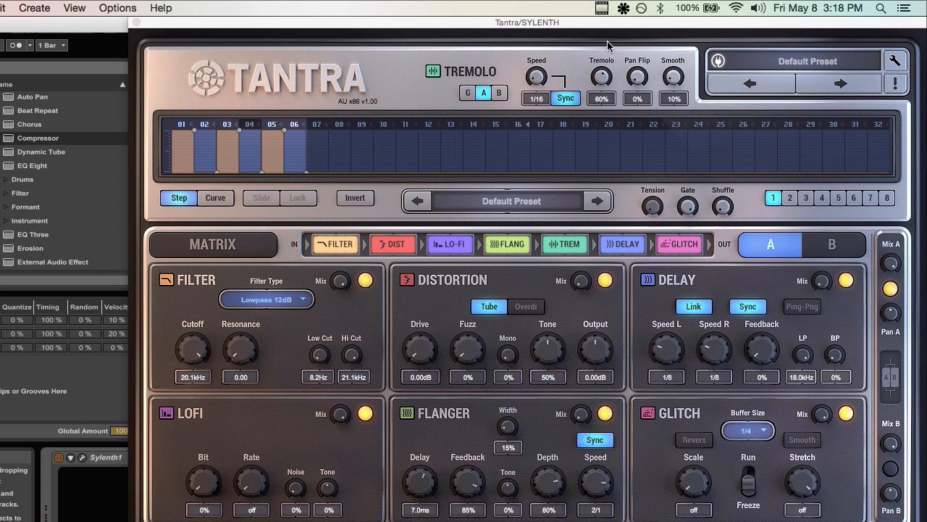
drag(609, 66, 602, 43)
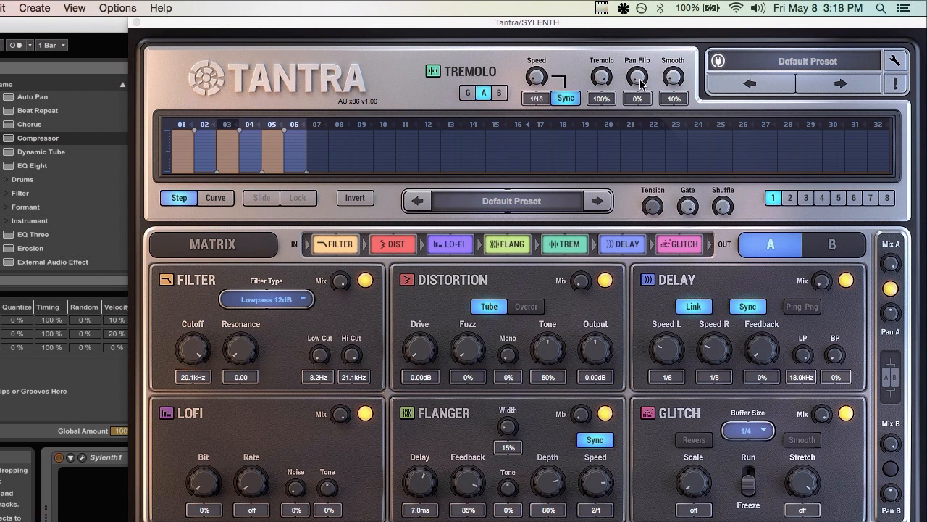
drag(641, 85, 655, 4)
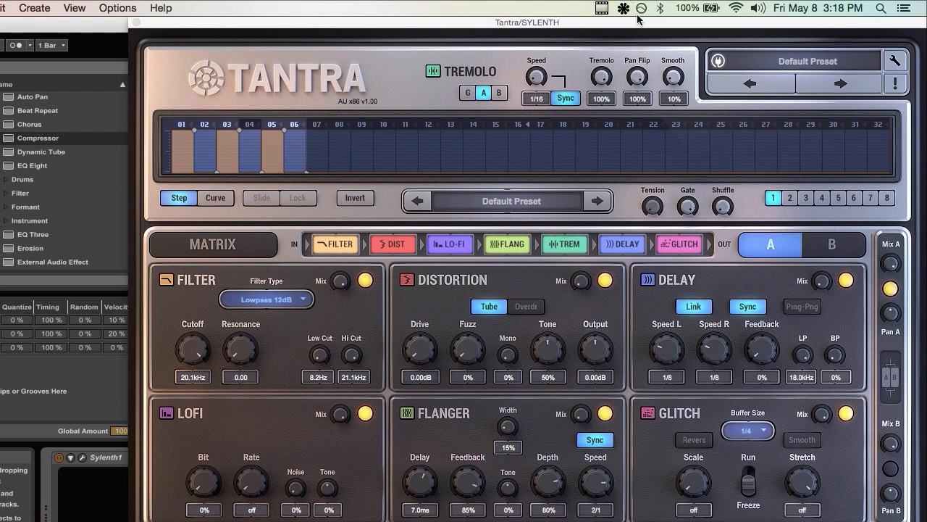
Lower the Tremolo amount to 0% and raise it back to 100% with Pan Flip active.
drag(596, 83, 601, 184)
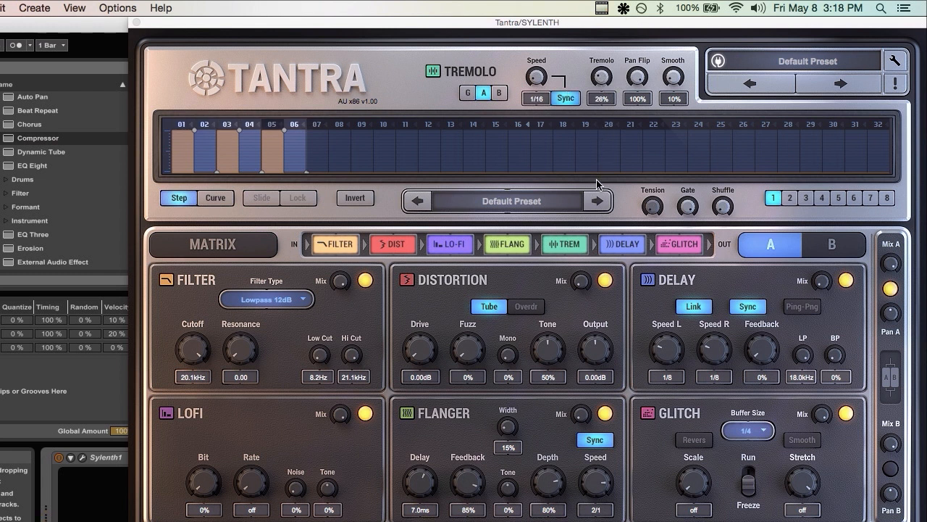
drag(601, 121, 604, 148)
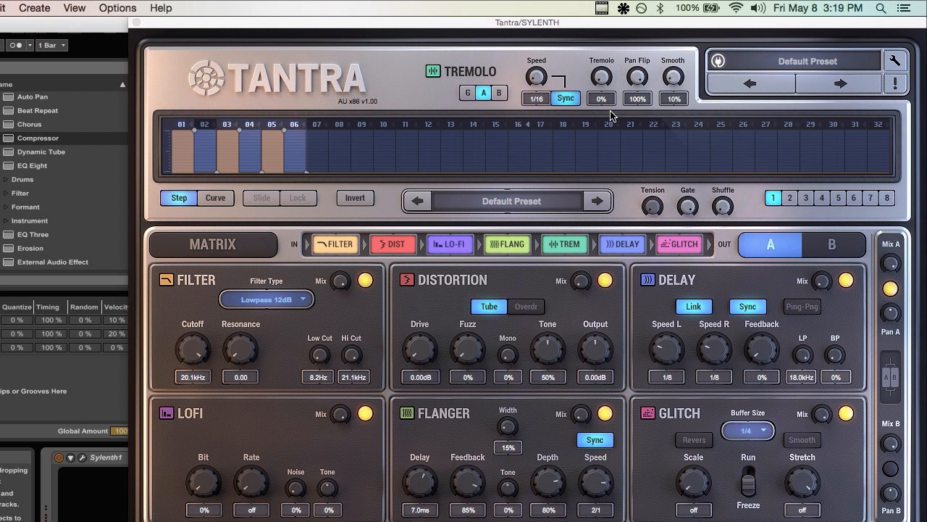
drag(602, 36, 606, 6)
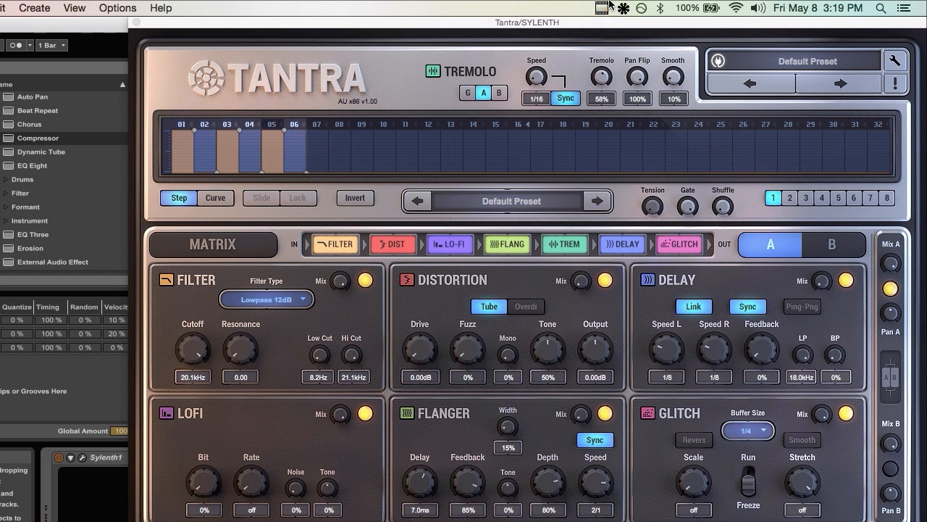
drag(603, 55, 603, 22)
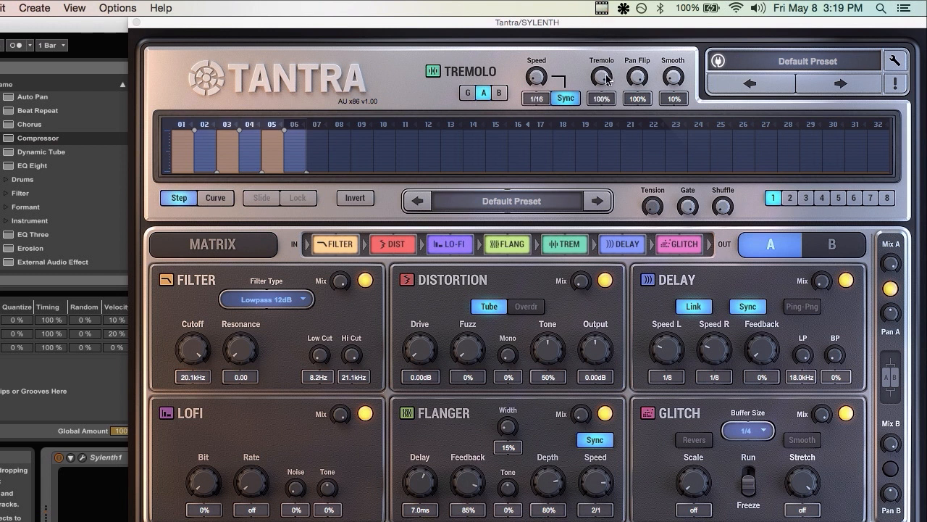
Set the Tremolo amount to 0% and the modulator speed to 1/32.
drag(604, 80, 606, 116)
drag(540, 81, 550, 65)
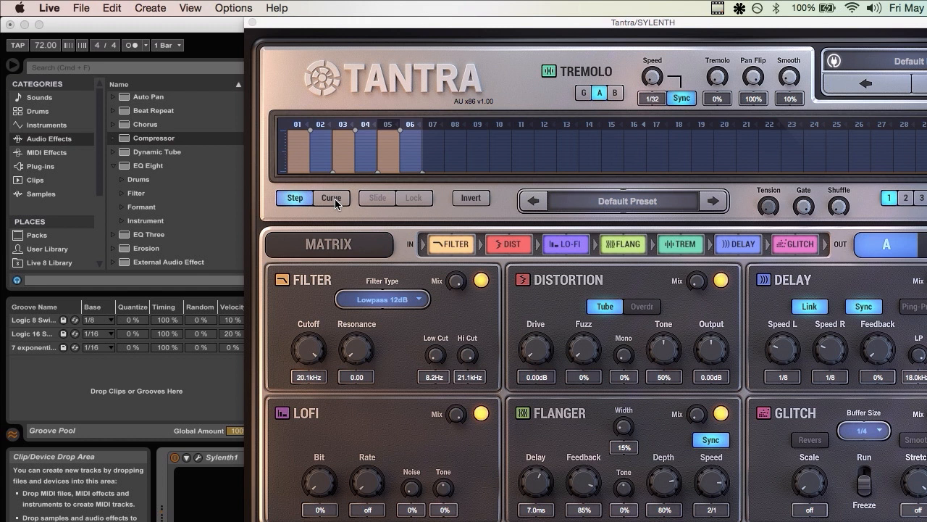
Change the tremolo modulator to Curve mode and draw alternating low and high points across the first six steps.
click(335, 199)
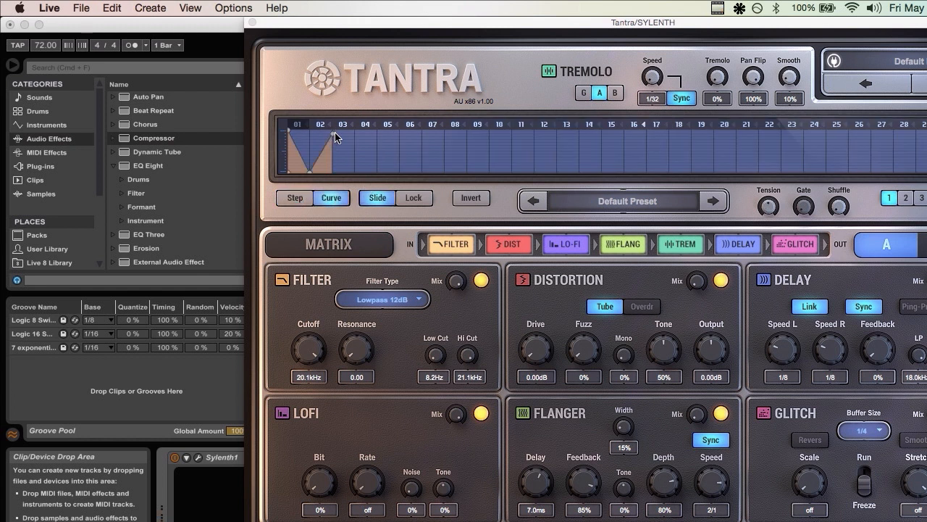
click(355, 174)
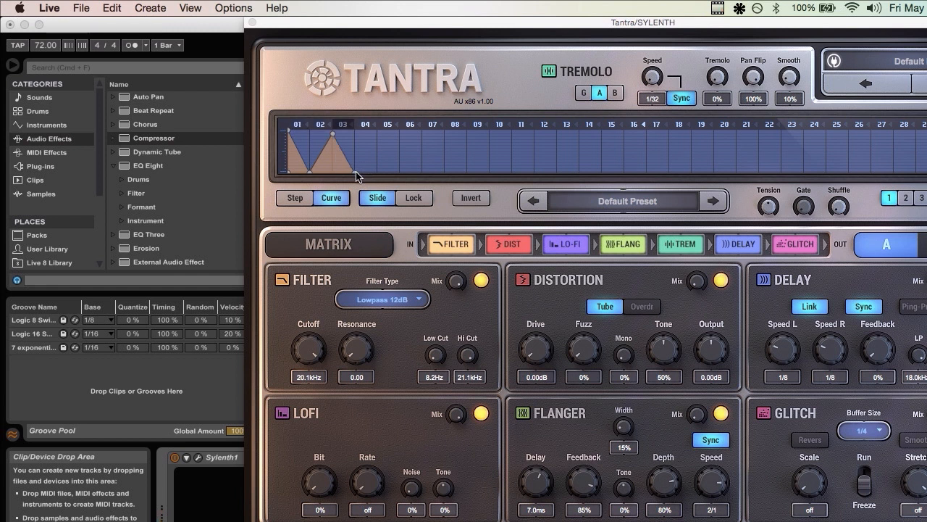
click(374, 132)
drag(380, 131, 382, 132)
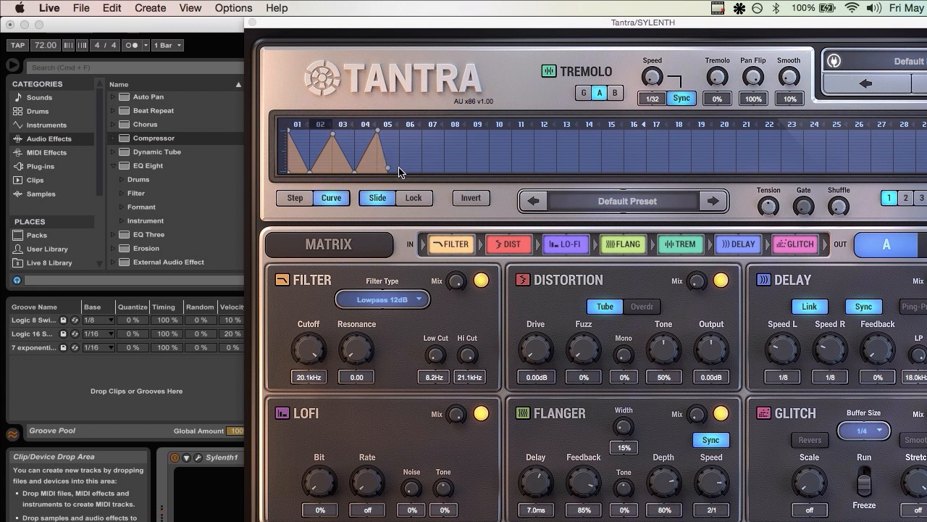
click(400, 173)
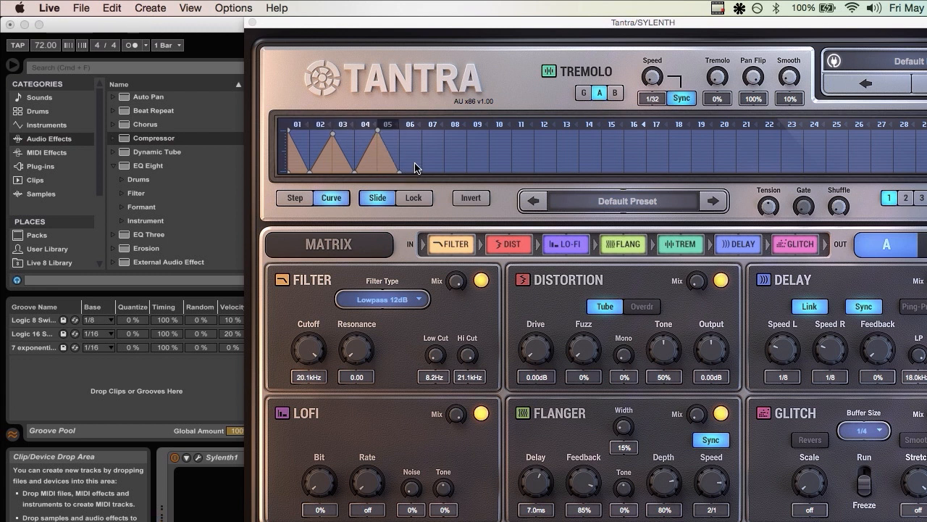
click(410, 134)
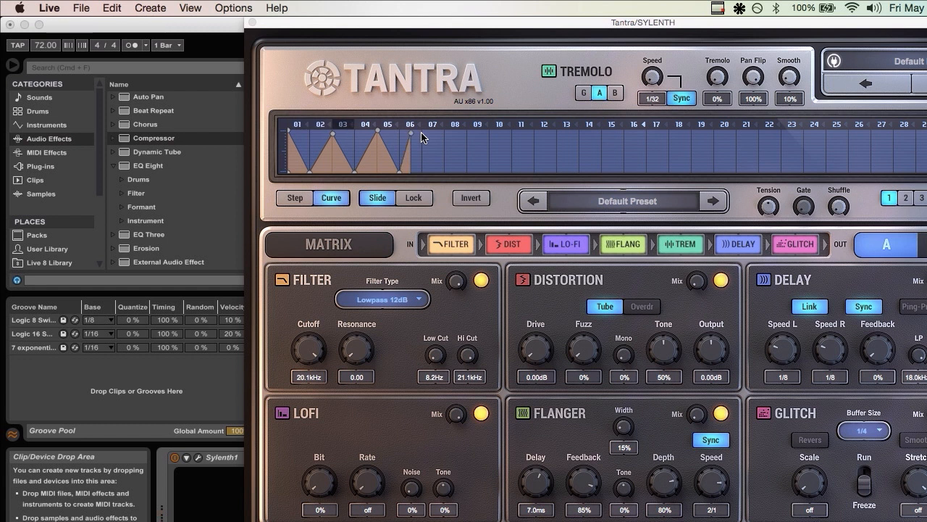
mouse_move(415, 133)
mouse_down()
mouse_move(425, 132)
mouse_move(404, 136)
mouse_move(425, 134)
mouse_up()
Bend the straight segments between the points of the tremolo shape into curves.
drag(414, 158, 418, 163)
drag(370, 150, 347, 165)
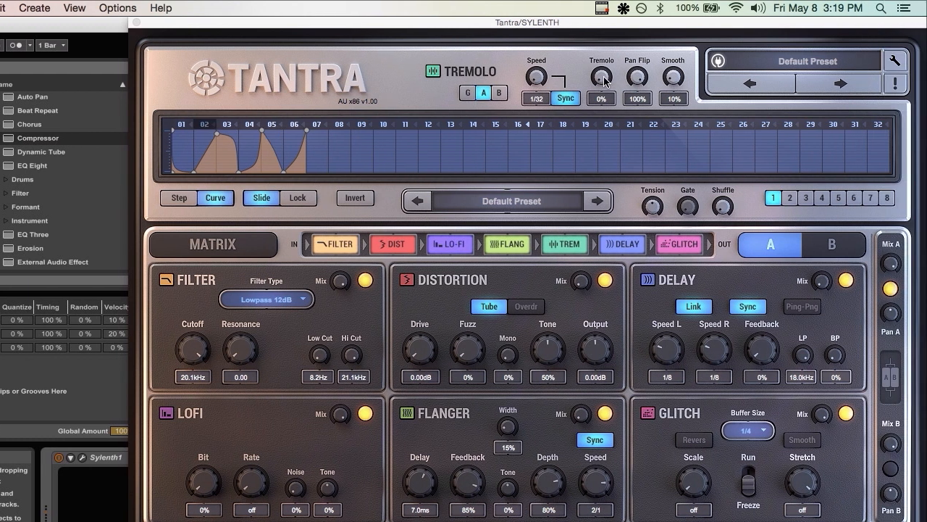
Set the Tremolo amount to 100% and Pan Flip to 0%.
drag(603, 77, 612, 23)
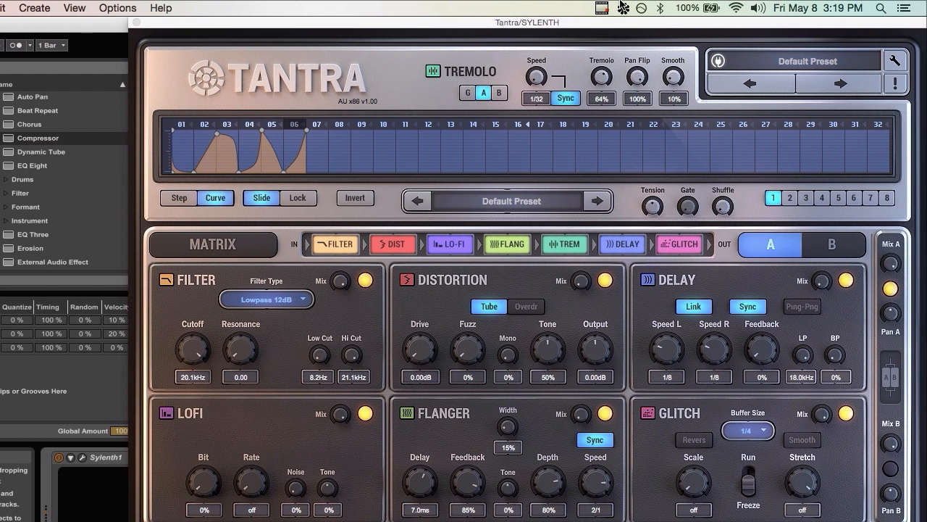
drag(638, 77, 643, 220)
drag(603, 78, 607, 42)
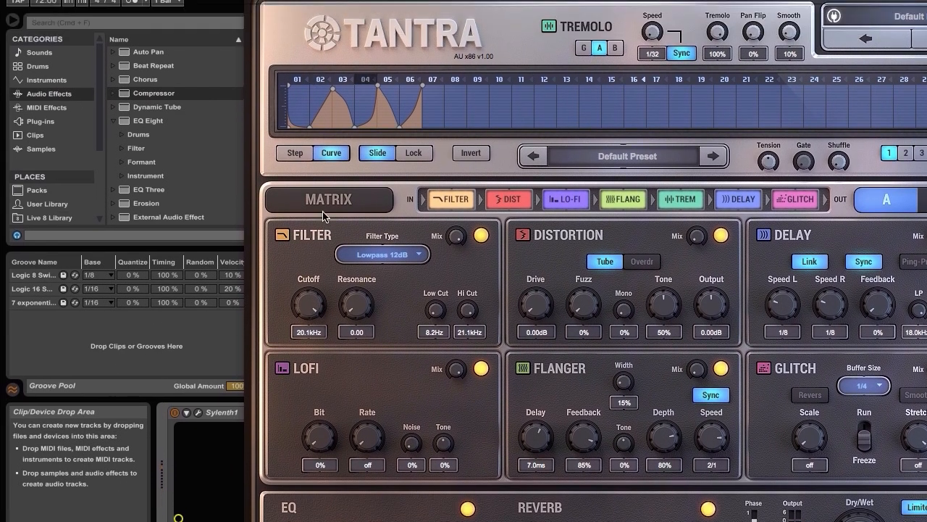
In the modulation matrix, route Mod 1 to LayerA Filter On with a positive depth.
click(326, 203)
click(418, 284)
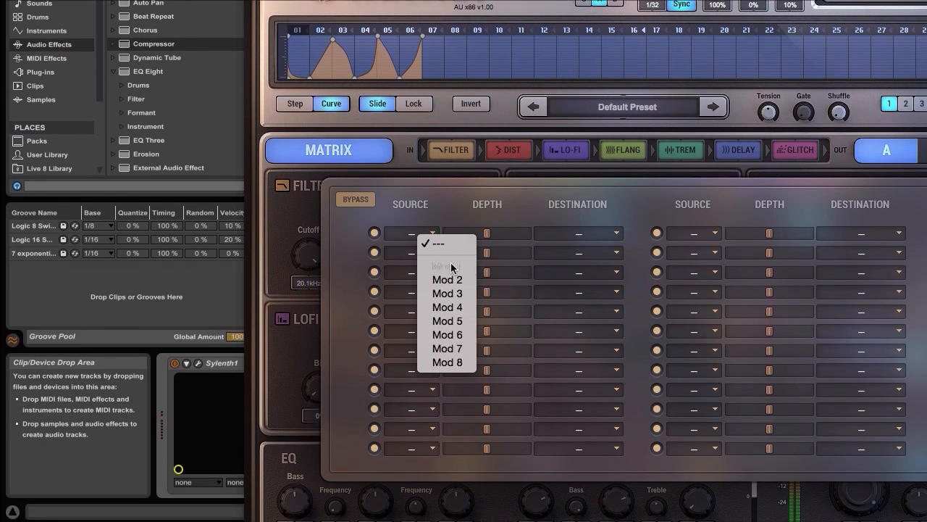
click(447, 298)
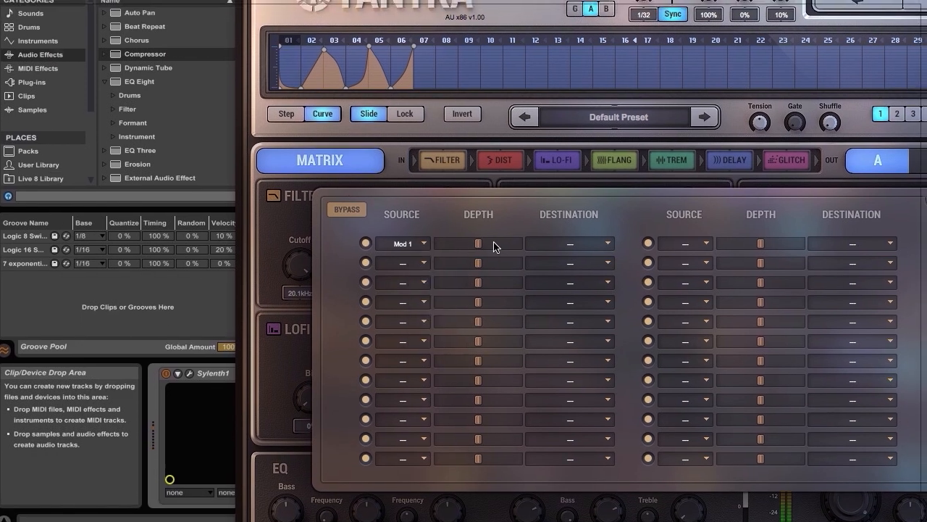
click(570, 244)
mouse_move(578, 318)
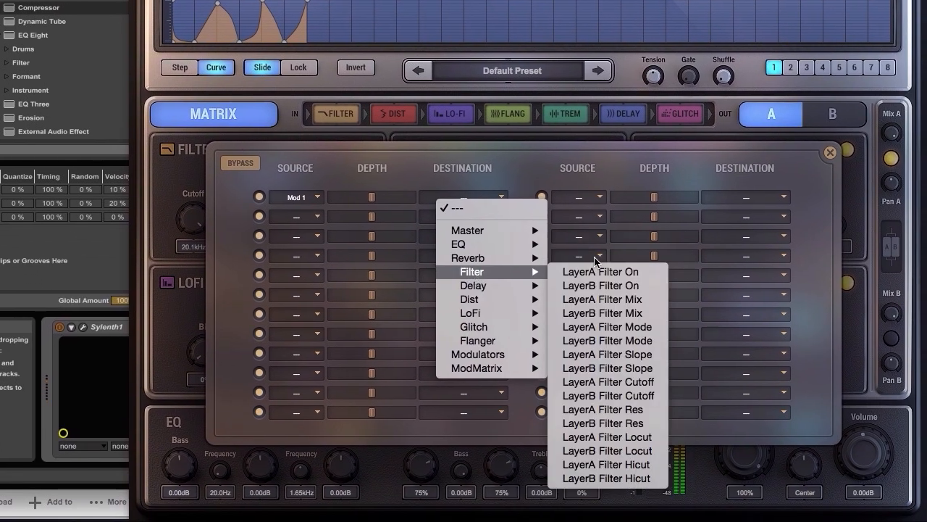
click(597, 272)
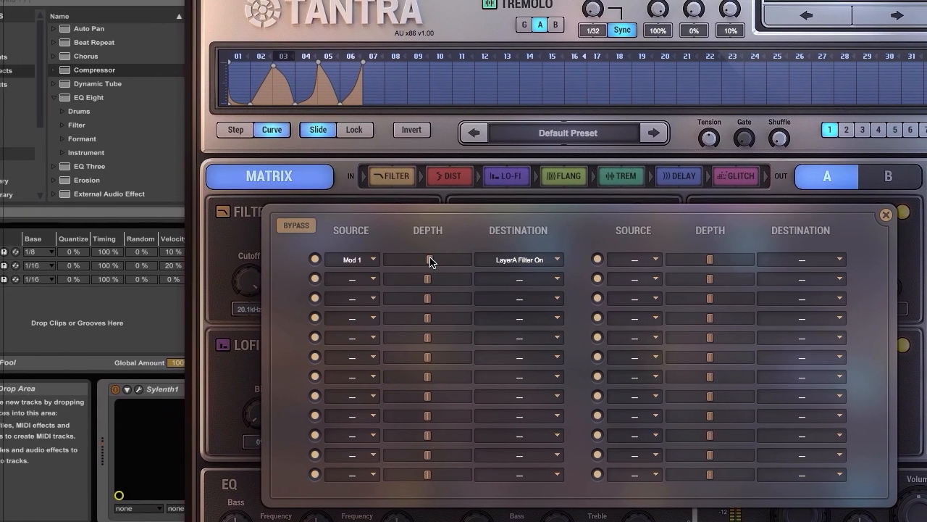
drag(430, 260, 454, 260)
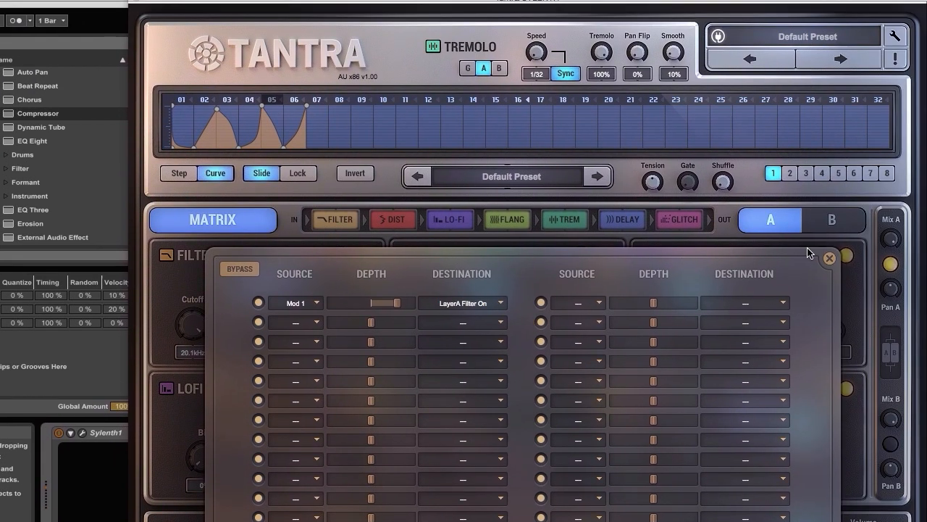
click(830, 258)
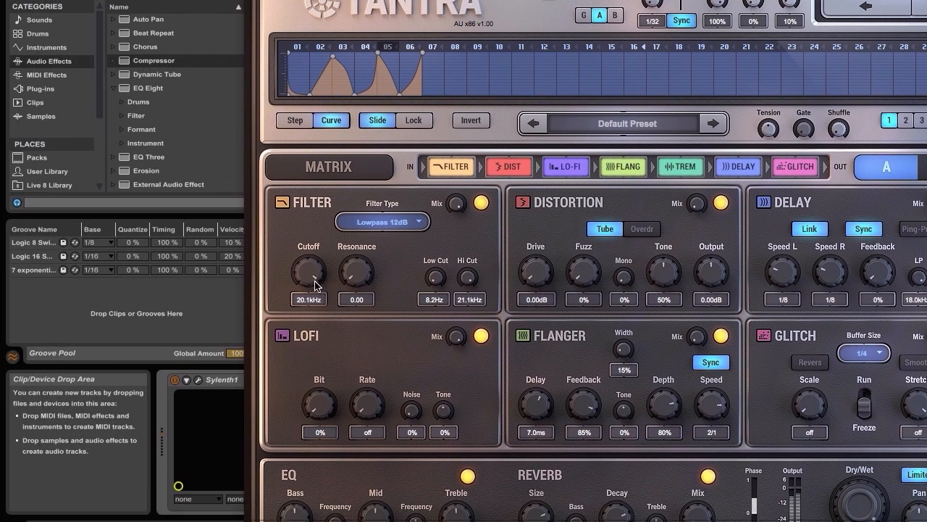
Lower the filter cutoff to 519 Hz and change the Mod 1 matrix destination to LayerA Filter Cutoff.
drag(315, 284, 315, 352)
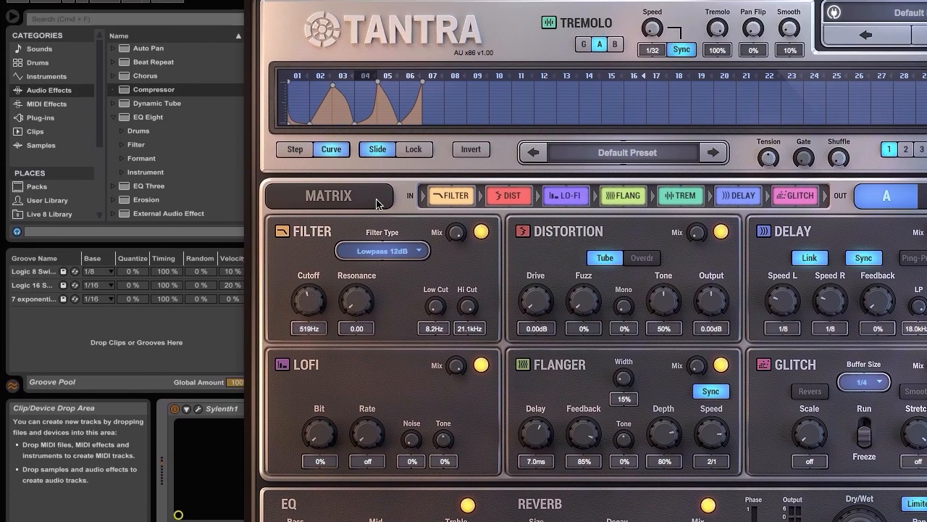
click(328, 162)
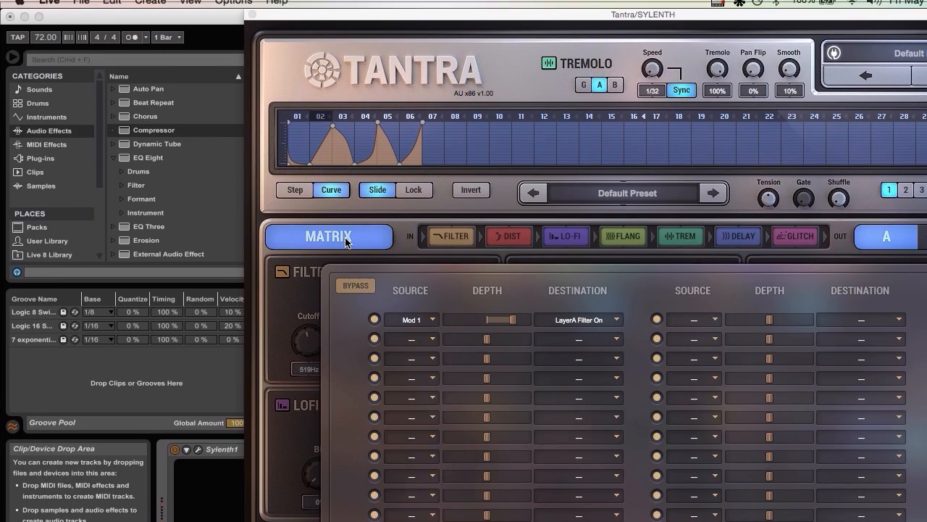
click(569, 246)
mouse_move(558, 342)
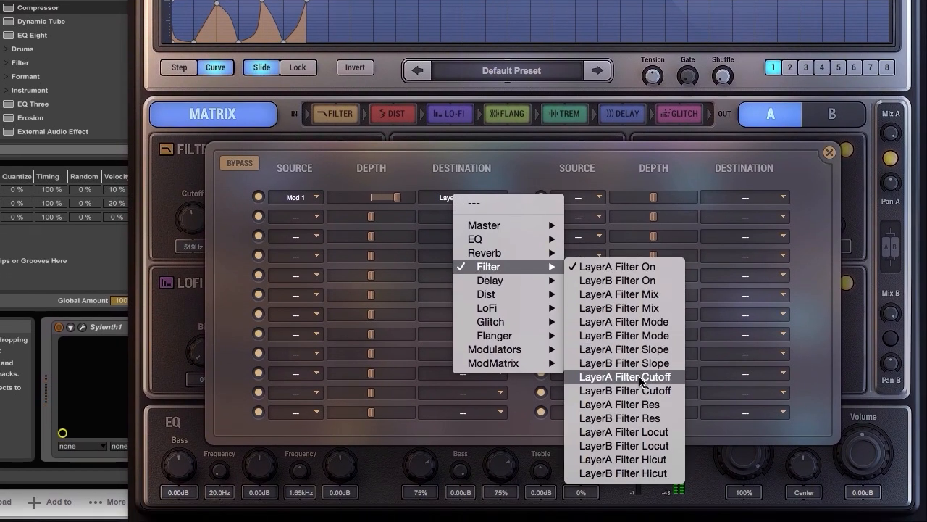
click(641, 379)
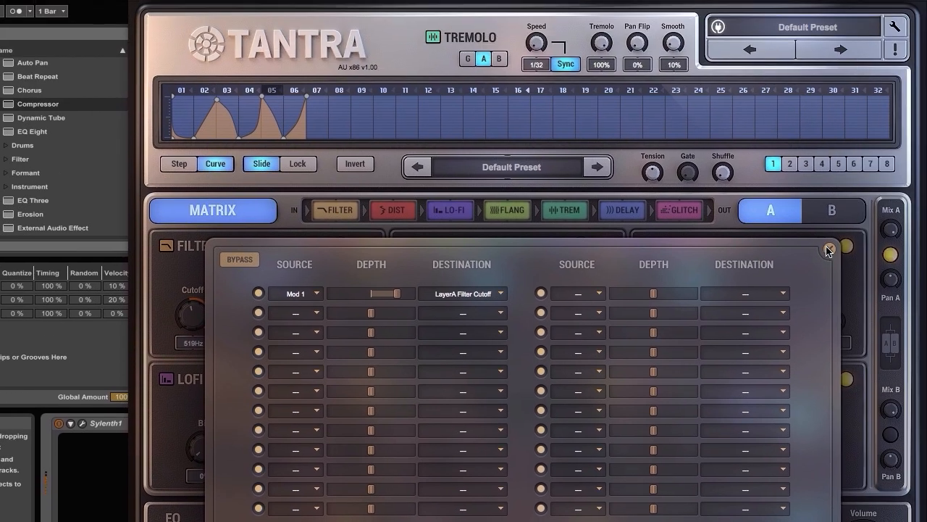
click(829, 153)
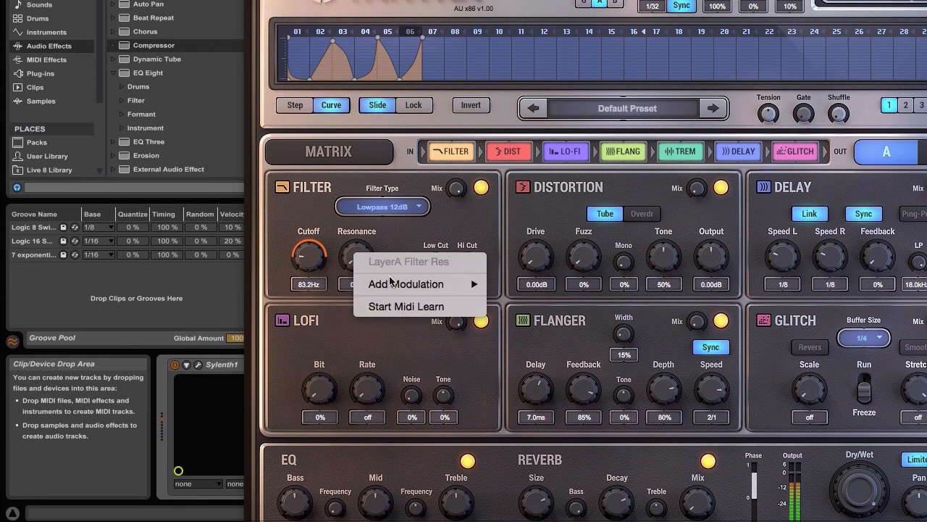
Add Mod 1 as a modulation source for the Layer A filter resonance.
mouse_move(394, 289)
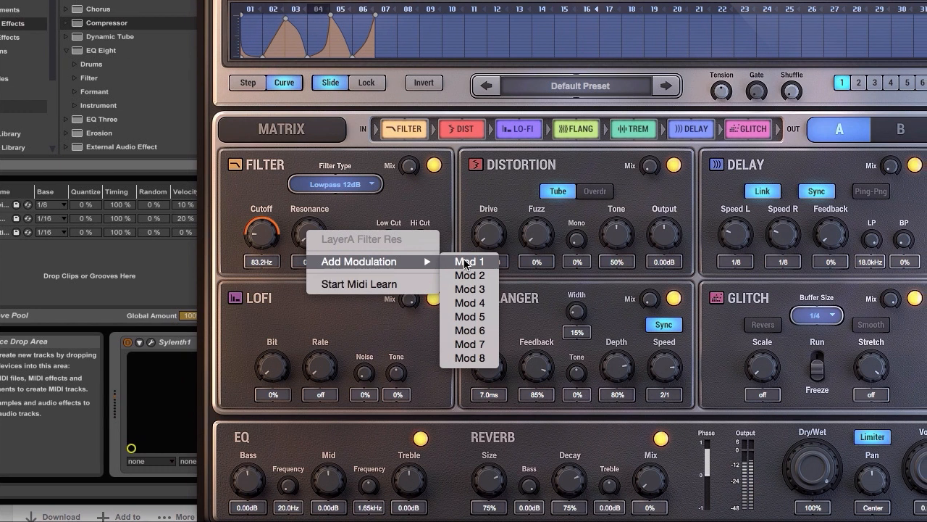
click(466, 264)
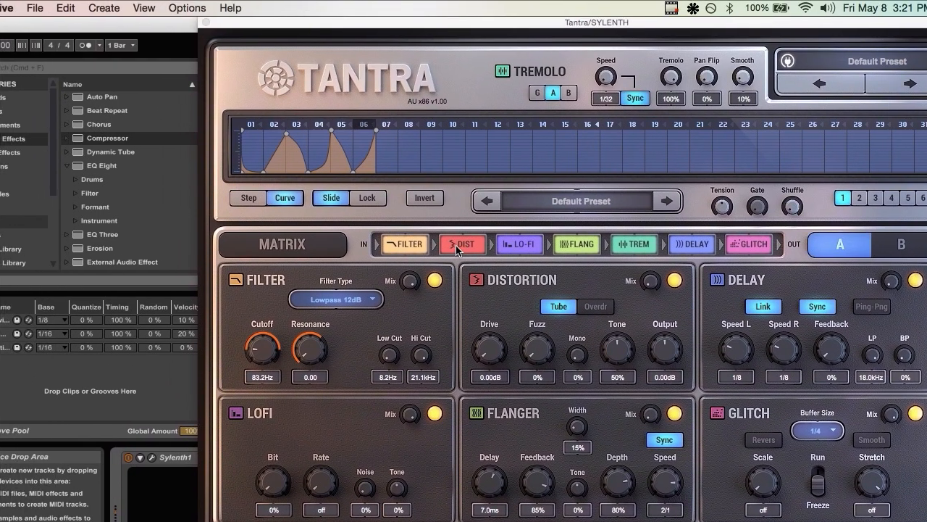
Reorder the effects chain so that the filter follows the flanger and the tremolo comes last.
drag(388, 172, 346, 173)
drag(427, 250, 419, 248)
drag(528, 247, 446, 246)
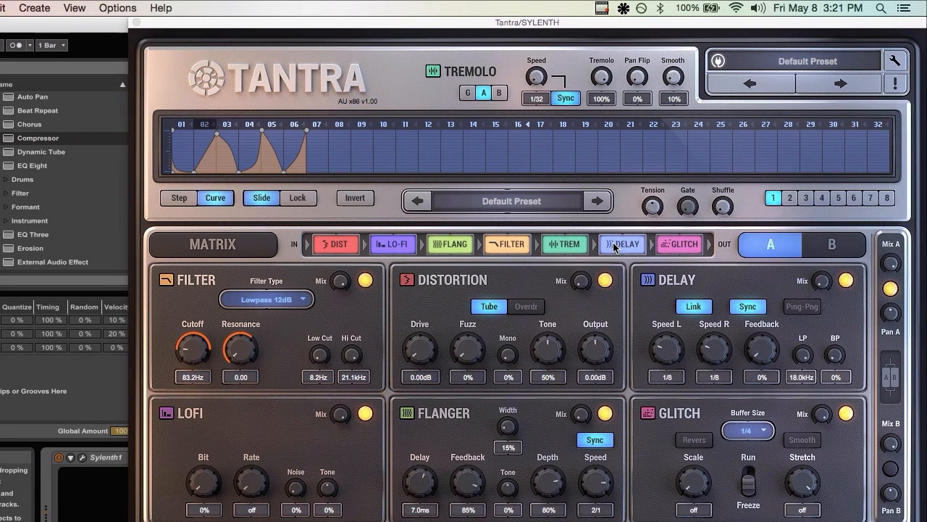
drag(623, 244, 563, 247)
drag(644, 249, 685, 249)
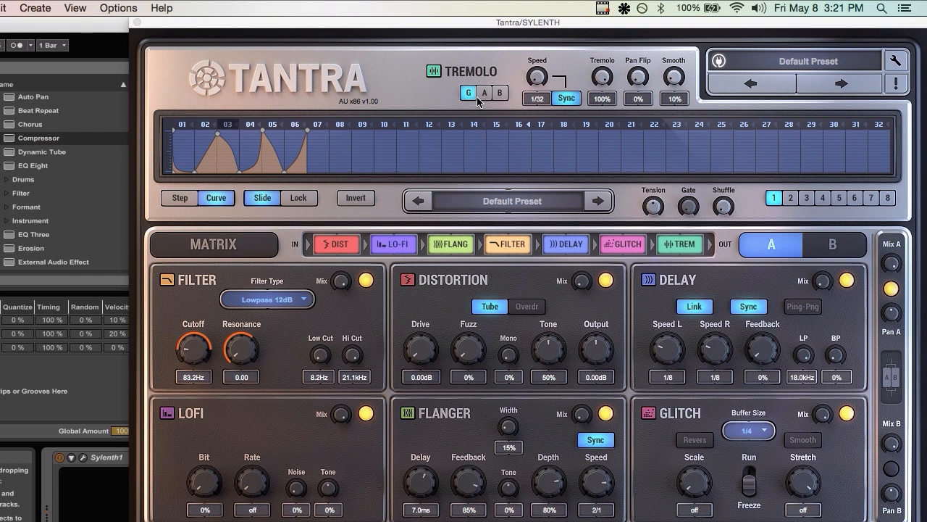
Try the tremolo in global mode while viewing layers B and A, and reassign it to layer A.
click(469, 93)
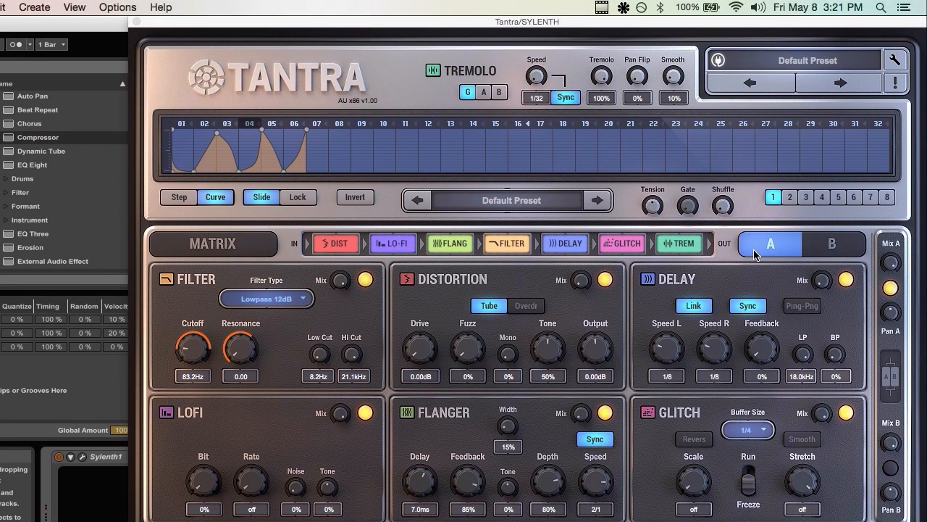
click(815, 253)
click(782, 246)
mouse_move(677, 252)
mouse_down()
mouse_move(507, 252)
mouse_move(697, 248)
mouse_move(404, 250)
mouse_move(692, 254)
mouse_up()
click(463, 90)
click(484, 92)
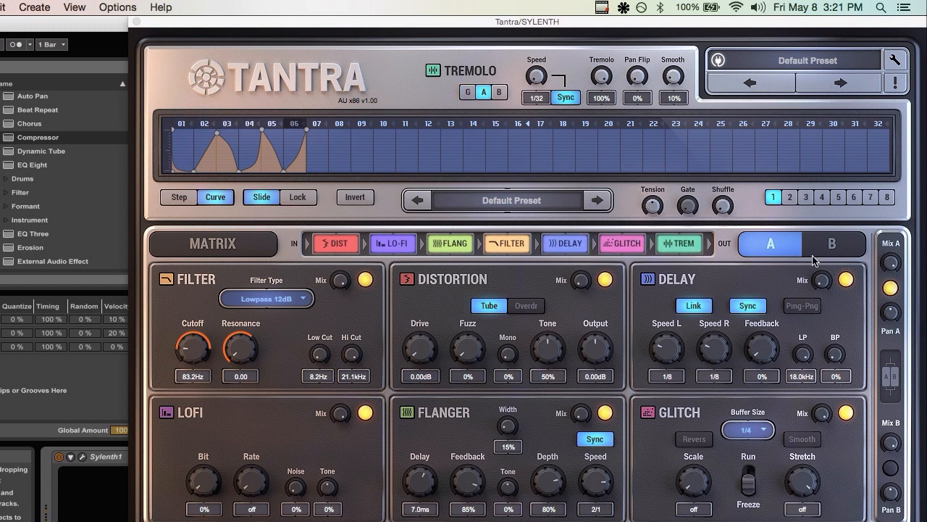
Move the tremolo to the start of the effects chain and assign it to layer B.
drag(680, 247, 337, 250)
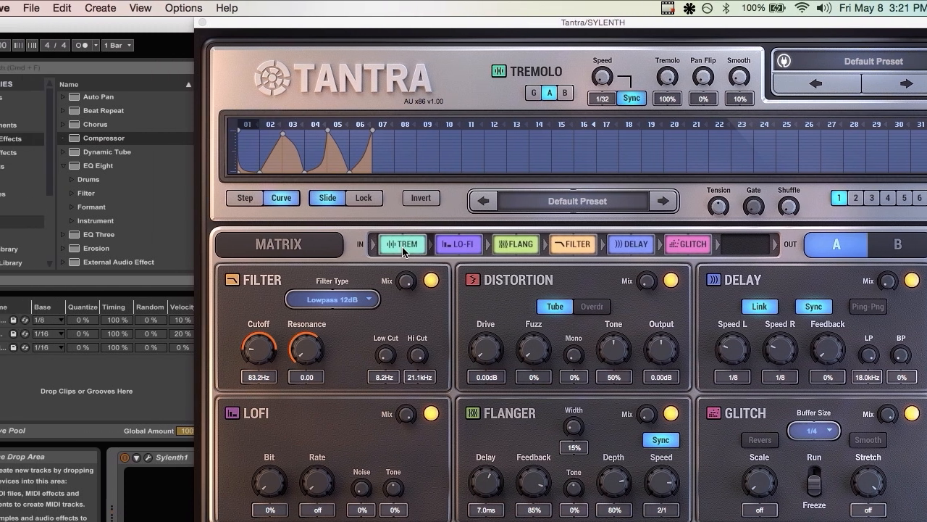
drag(445, 250, 447, 251)
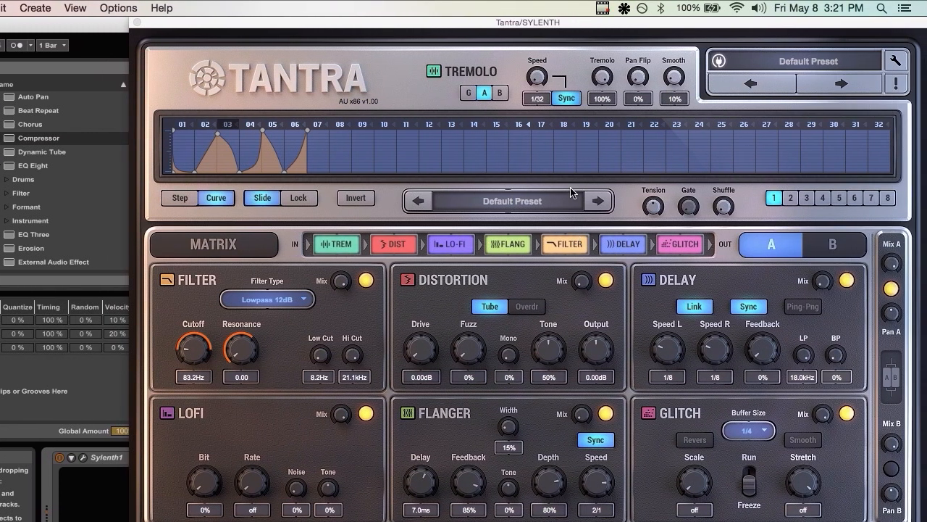
click(501, 92)
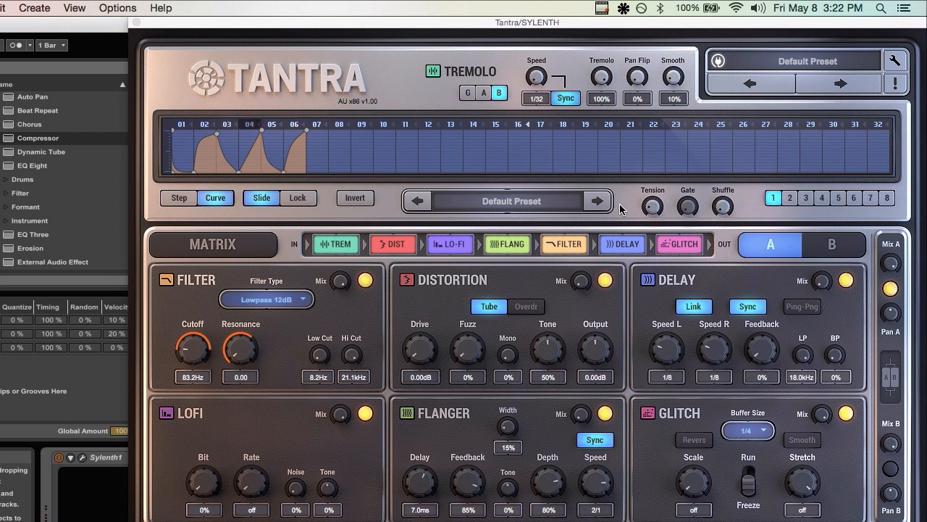
Invert the tremolo modulator shape and switch the modulator to Step mode.
click(515, 206)
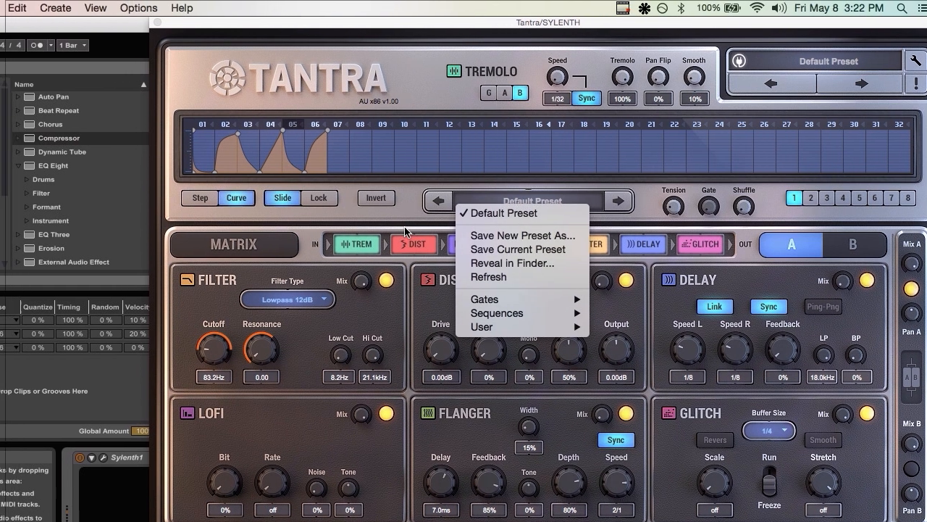
click(377, 200)
click(245, 197)
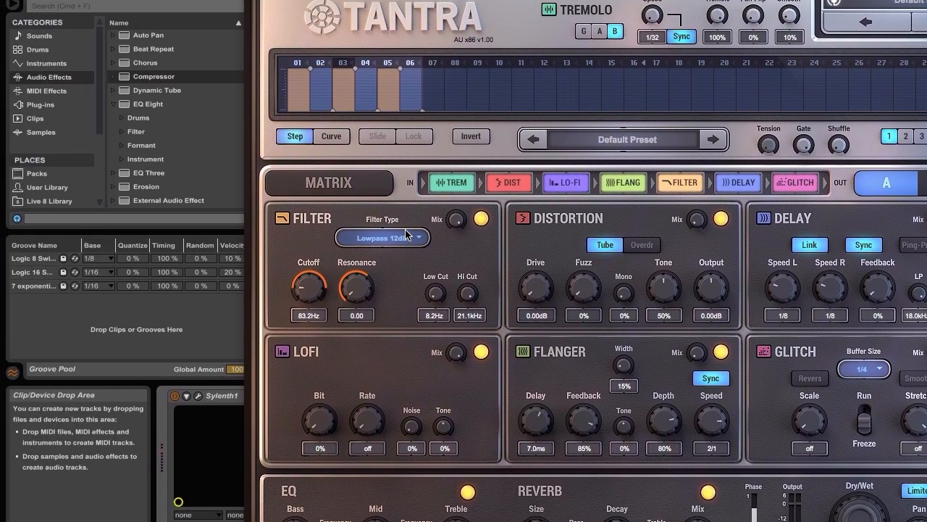
Try the Vowel, OctaveBand, PitchShift and RingMod filter types one after another on layer A.
click(272, 271)
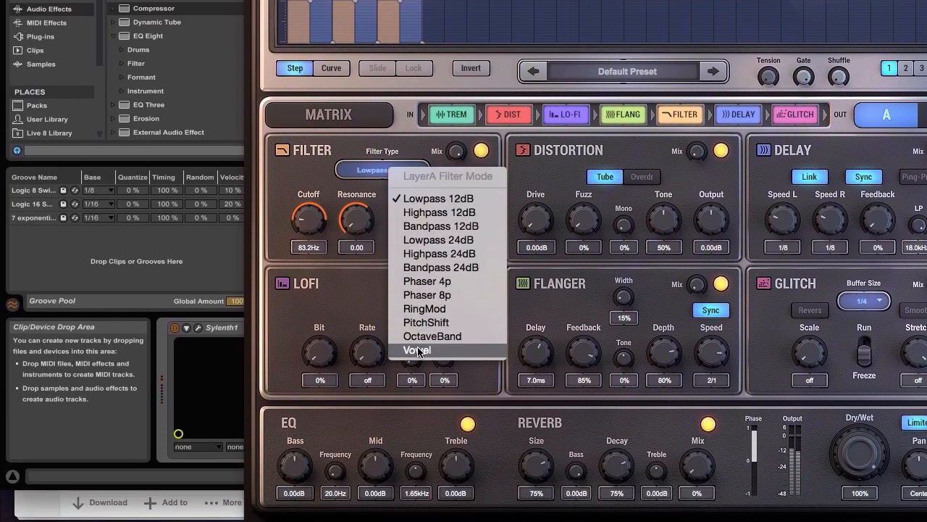
click(416, 350)
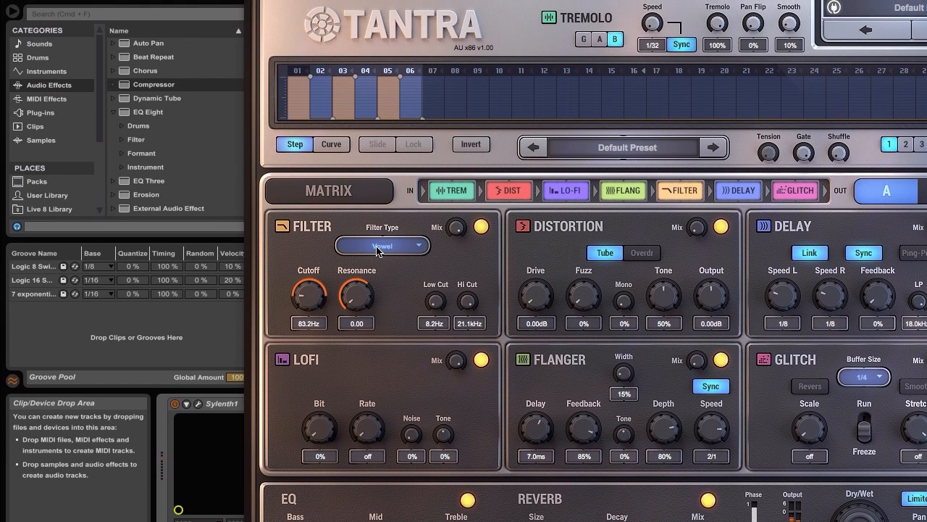
click(378, 247)
click(406, 435)
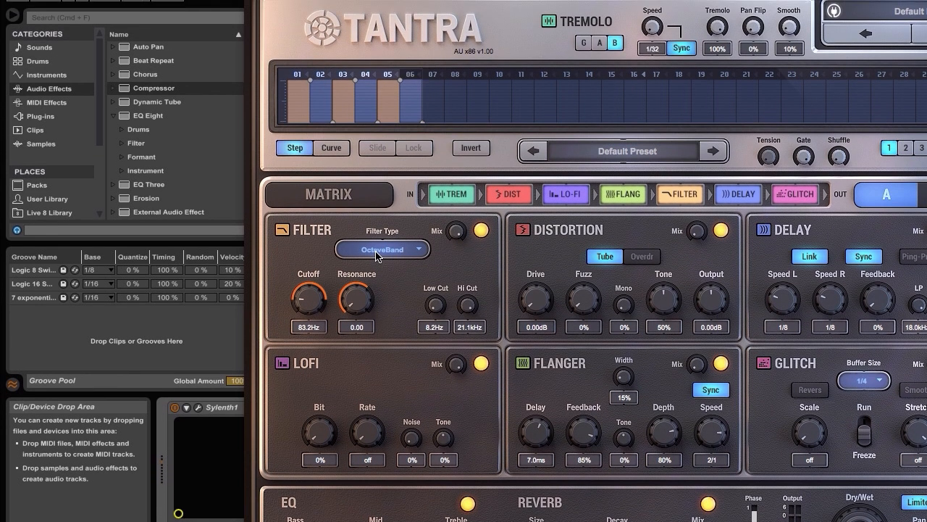
click(383, 193)
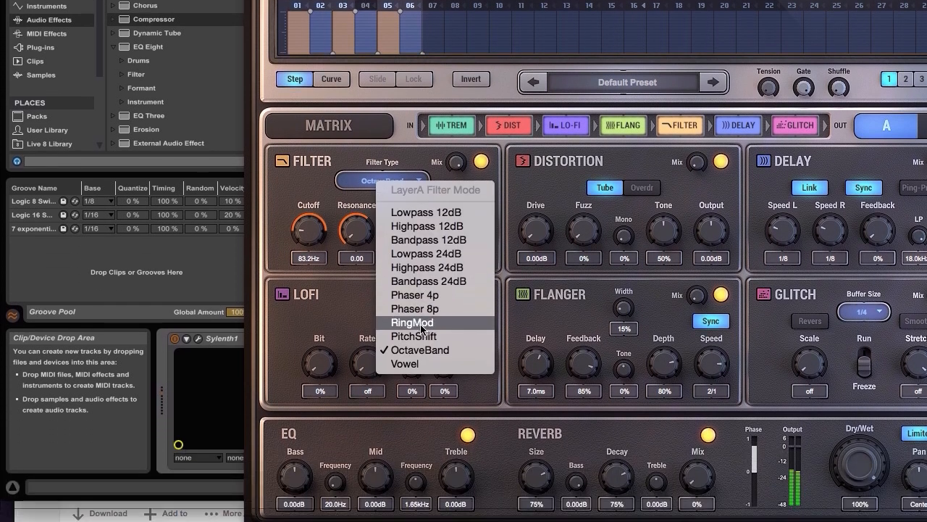
click(414, 337)
click(382, 181)
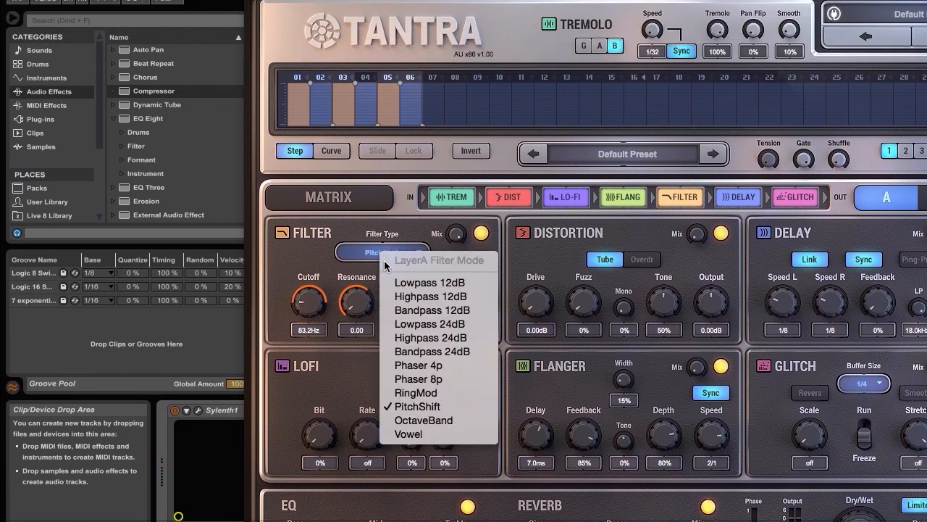
click(416, 392)
Try the Phaser 8p, Phaser 4p and Lowpass 24dB filter types on layer A.
click(382, 252)
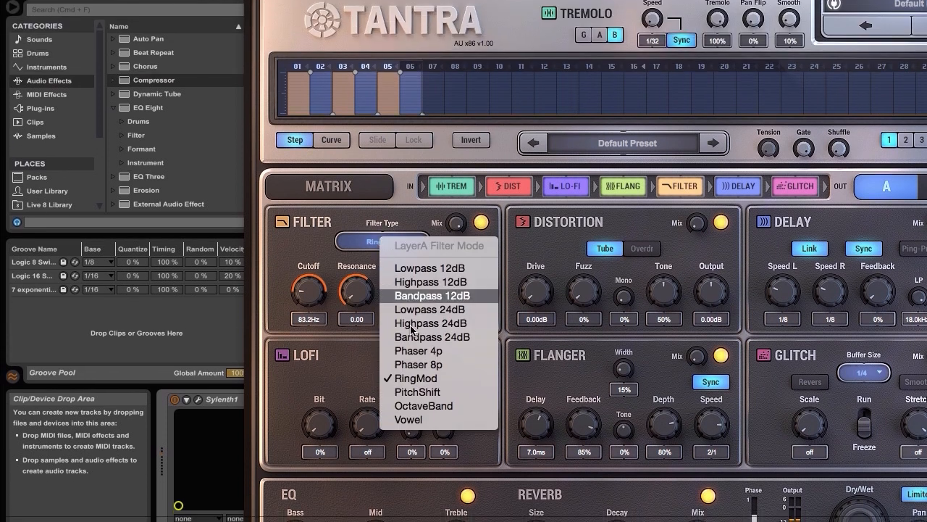
click(418, 364)
click(383, 242)
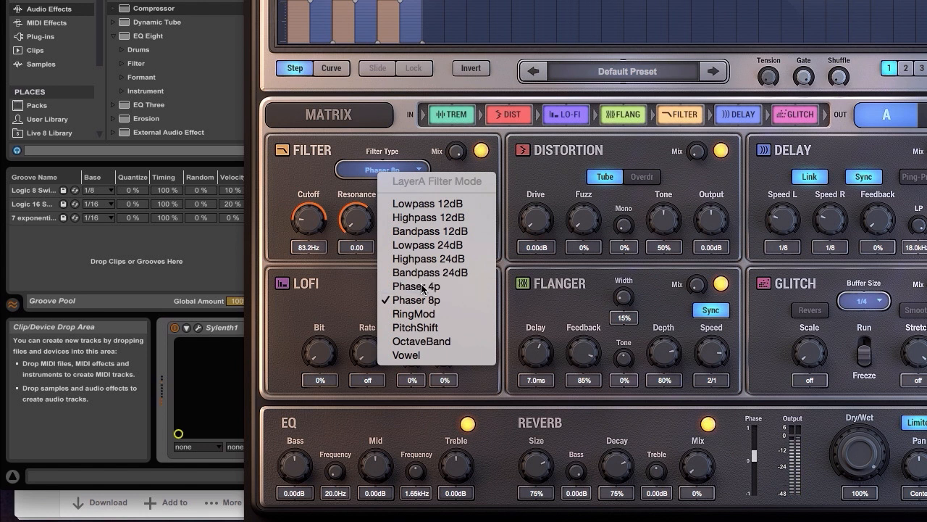
click(421, 283)
click(382, 170)
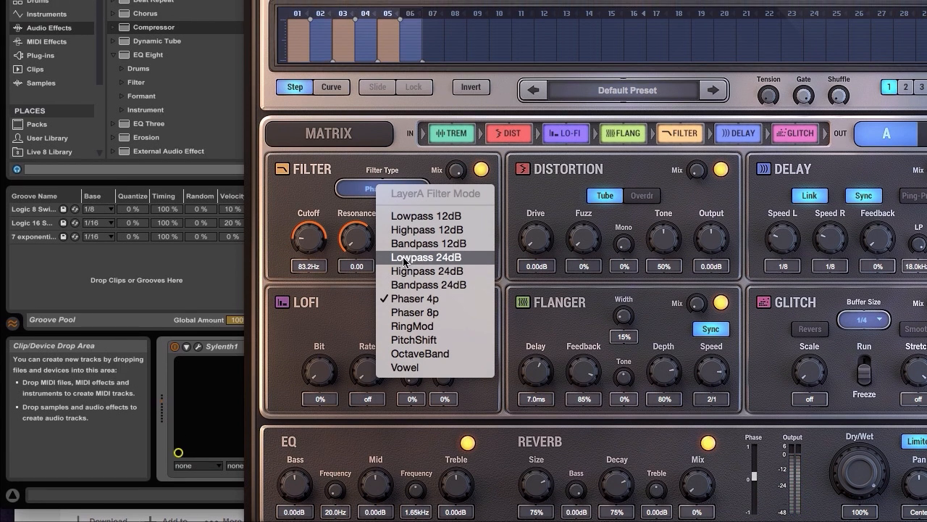
click(404, 257)
Set the layer A filter type to Bandpass 12dB.
click(382, 188)
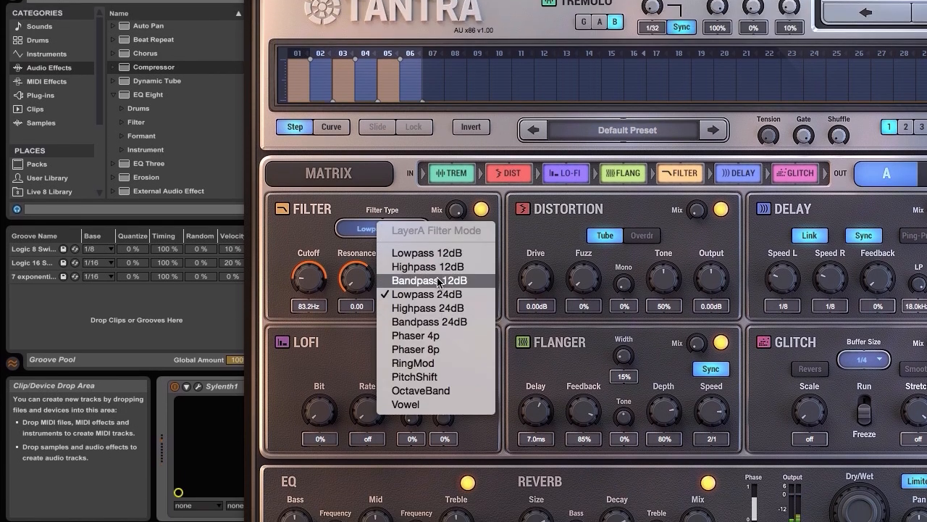
click(435, 280)
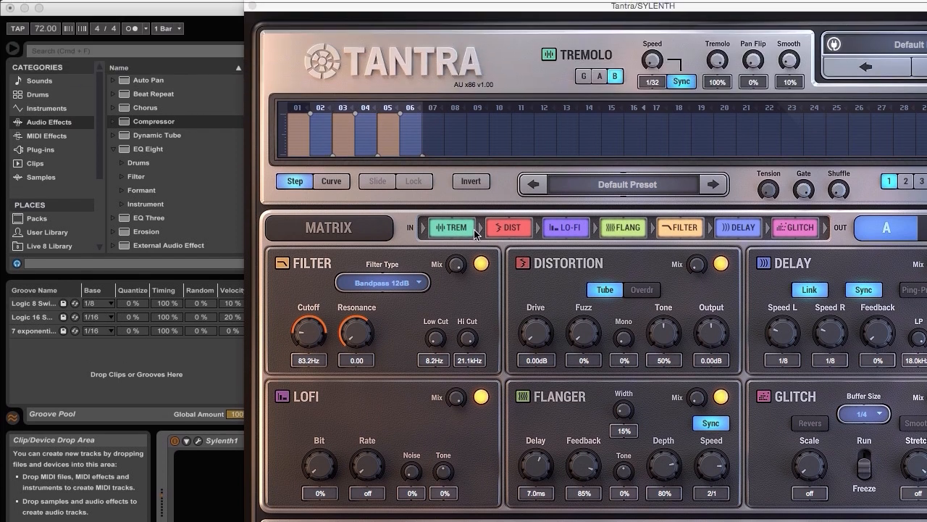
Try the filter's on/off switch and its Low Cut and Hi Cut controls.
click(481, 263)
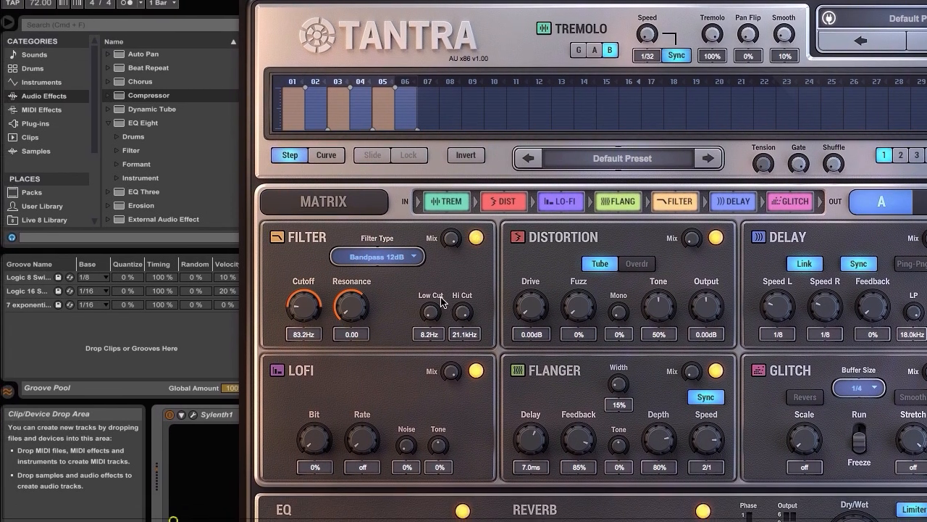
drag(423, 330, 443, 390)
drag(469, 326, 470, 420)
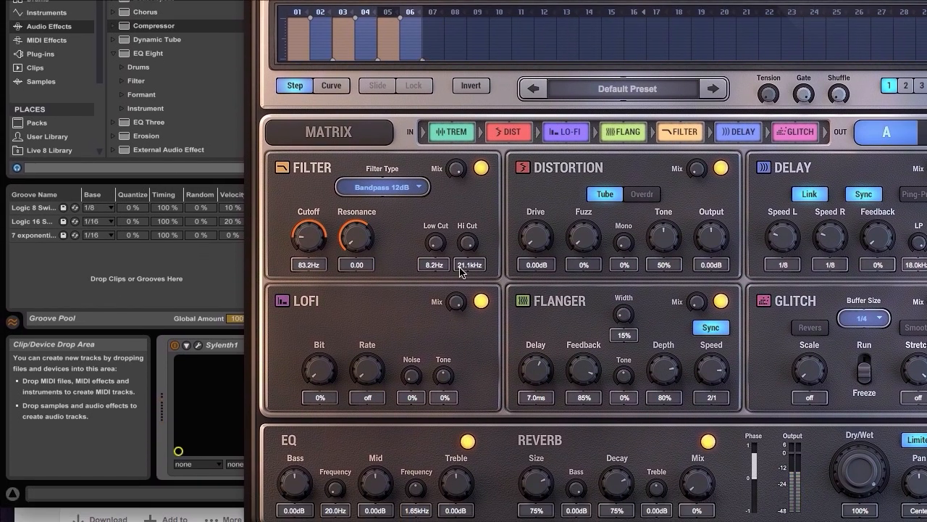
Raise the distortion Drive to +3.18 dB.
drag(532, 240, 536, 210)
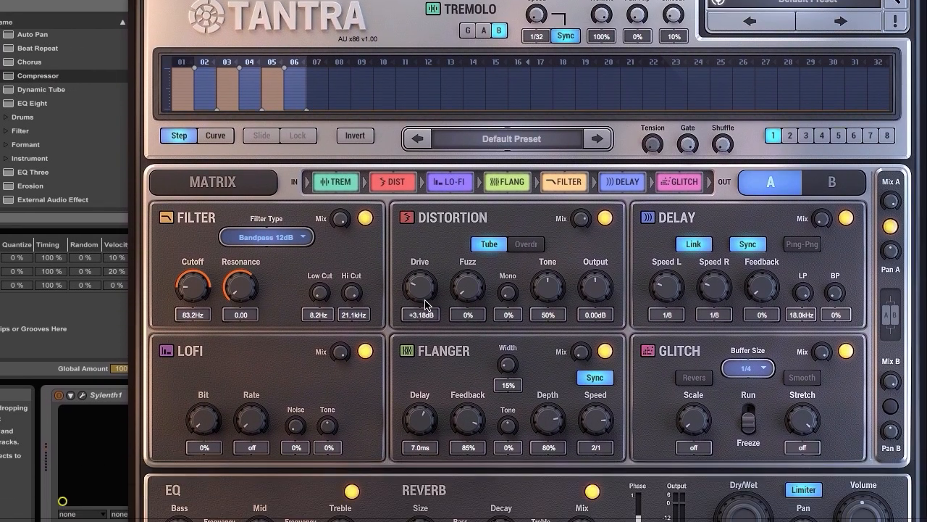
Switch the distortion to overdrive and set Drive to +8.22 dB, Fuzz to 53%, Mono to 27% and Tone to 76%.
drag(426, 298, 441, 253)
drag(469, 287, 476, 232)
drag(551, 284, 553, 245)
drag(509, 287, 512, 248)
click(526, 238)
drag(462, 279, 435, 247)
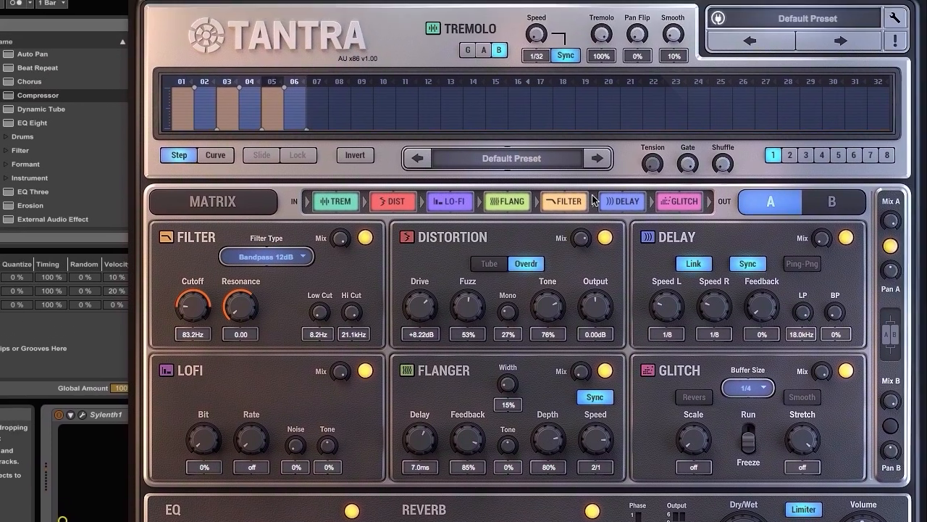
click(780, 66)
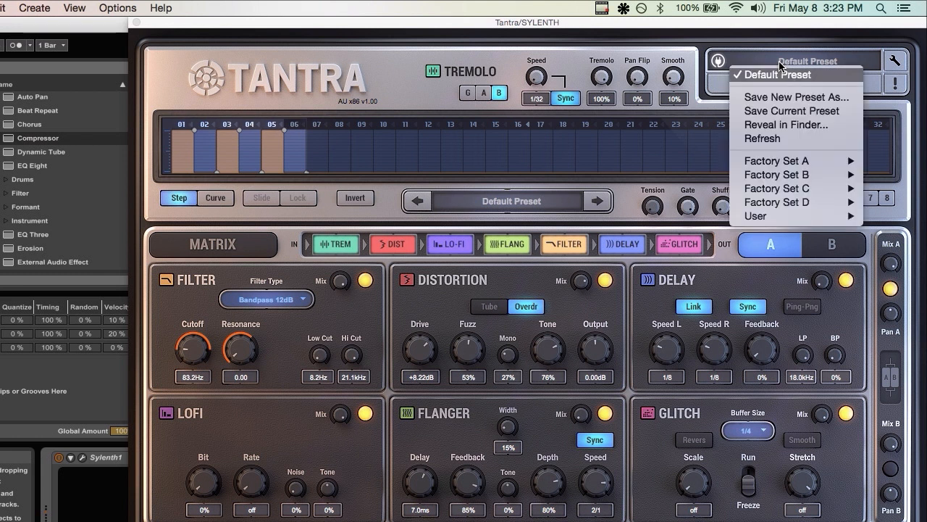
click(781, 71)
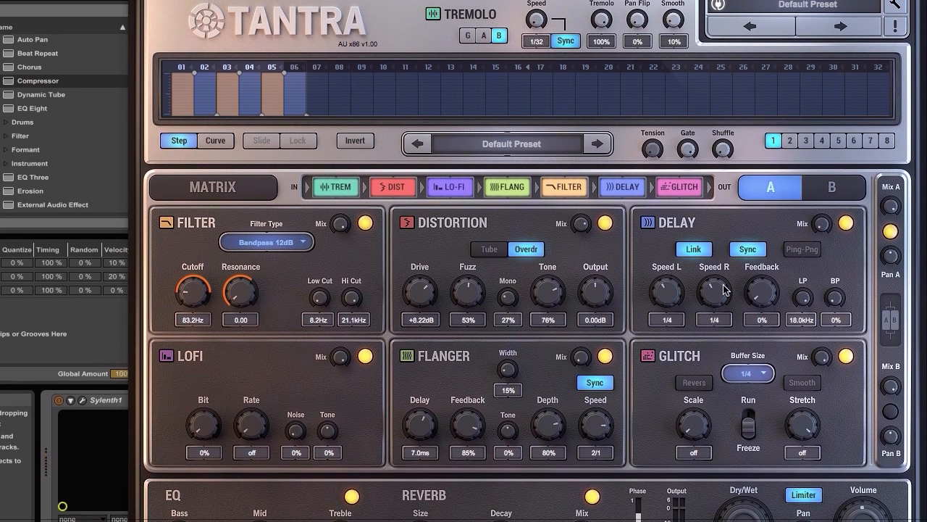
Try different linked delay speeds such as 2/1D and 1/2T, ending at 1/2D.
drag(723, 348, 709, 326)
click(695, 310)
click(697, 251)
drag(716, 285, 716, 210)
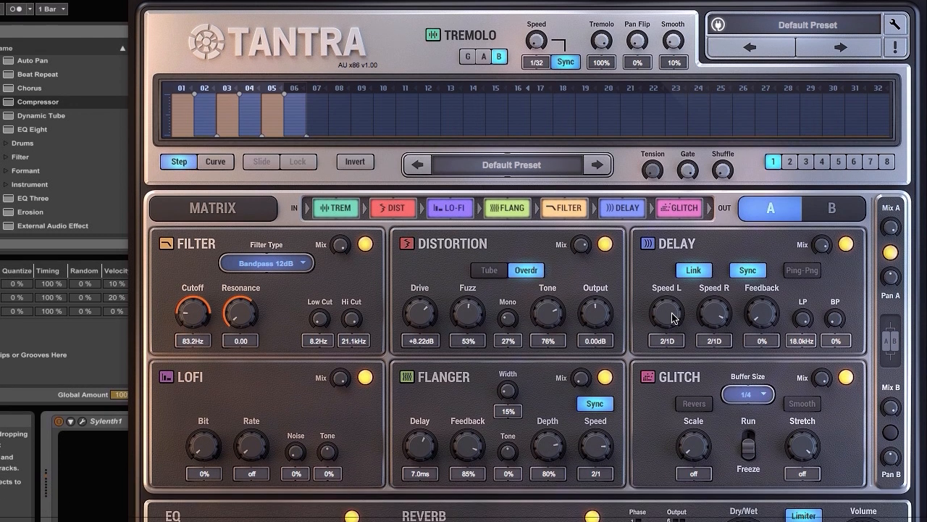
drag(671, 348, 671, 395)
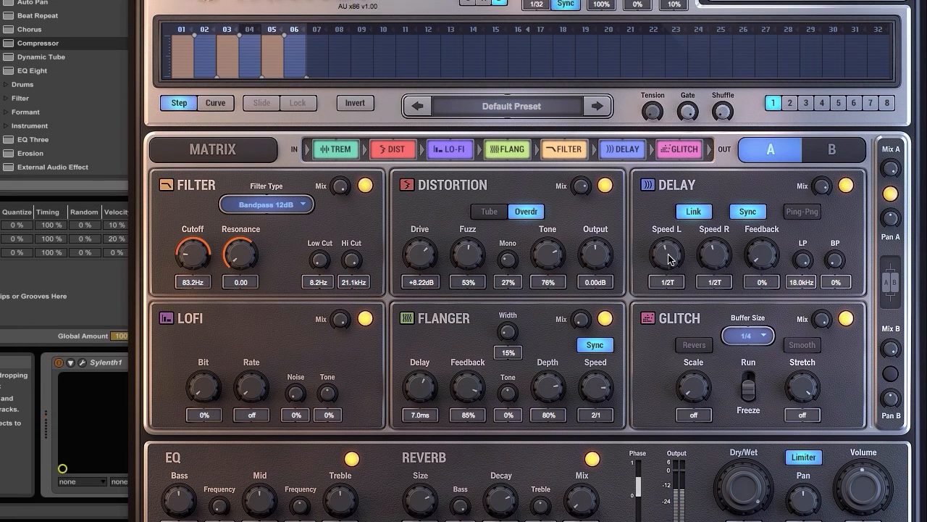
drag(670, 265, 671, 213)
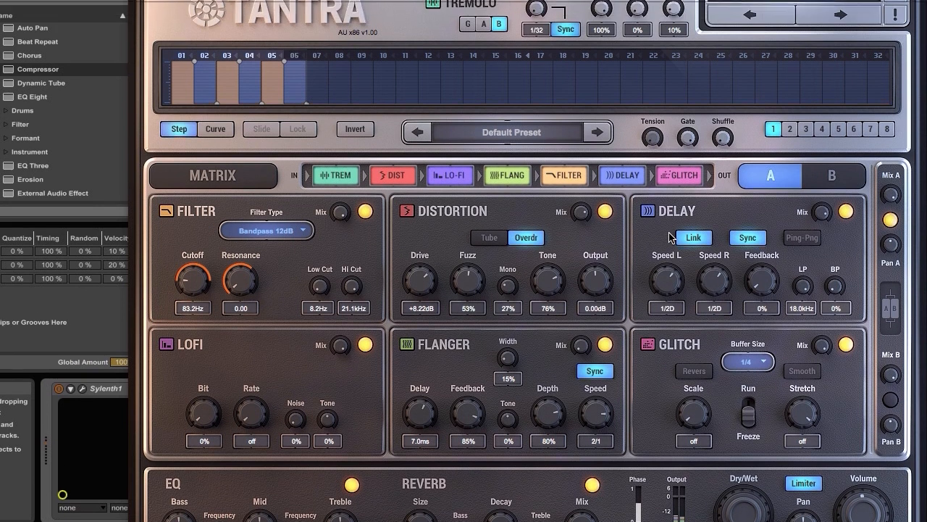
Unlink the delay speeds, set Speed L to 1/4D and Speed R to 1/8, and enable the ping-pong mode.
click(697, 256)
drag(671, 293, 672, 315)
drag(716, 295, 710, 317)
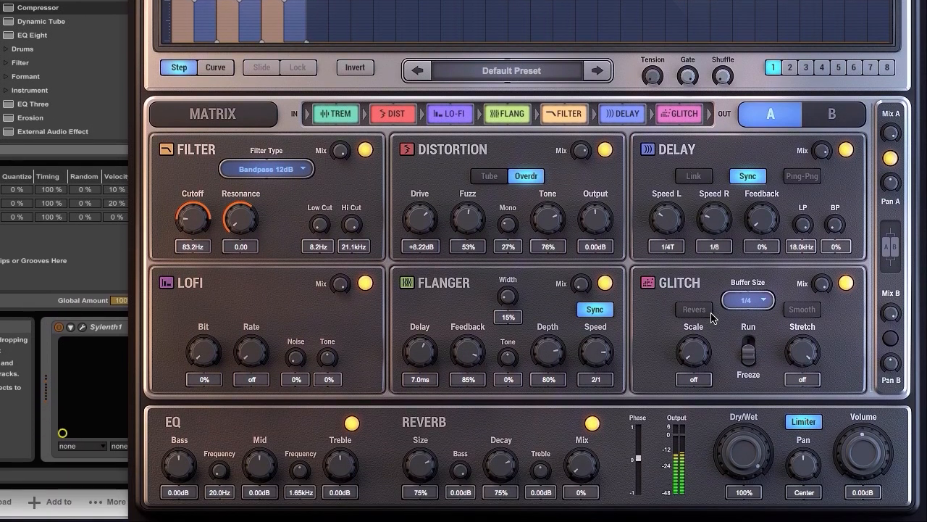
drag(673, 224, 673, 190)
click(801, 179)
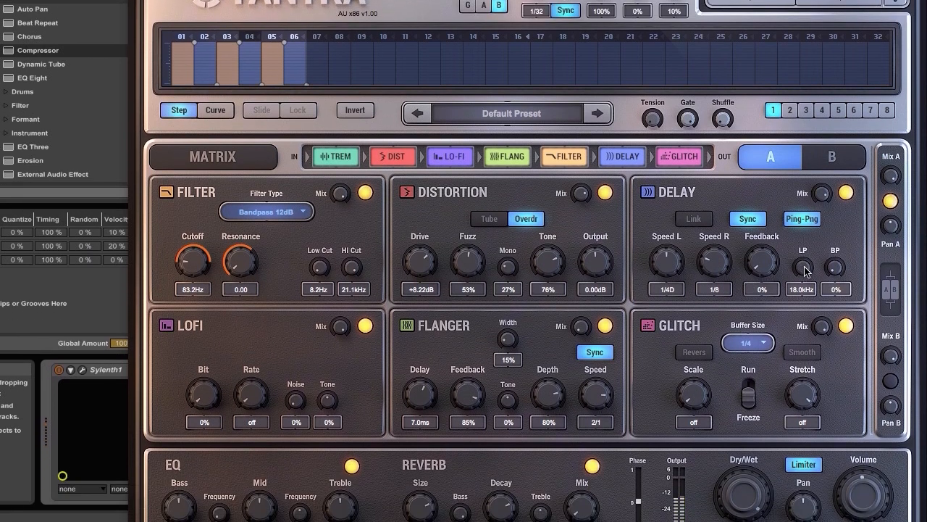
Sweep the delay's LP and BP filters and set Feedback to 48%, LP to 50.0 Hz and BP to 13%.
drag(804, 270, 802, 366)
drag(833, 232, 844, 128)
drag(804, 224, 812, 284)
drag(836, 324, 852, 436)
drag(852, 348, 844, 224)
drag(764, 224, 765, 157)
drag(803, 287, 807, 375)
drag(836, 288, 839, 403)
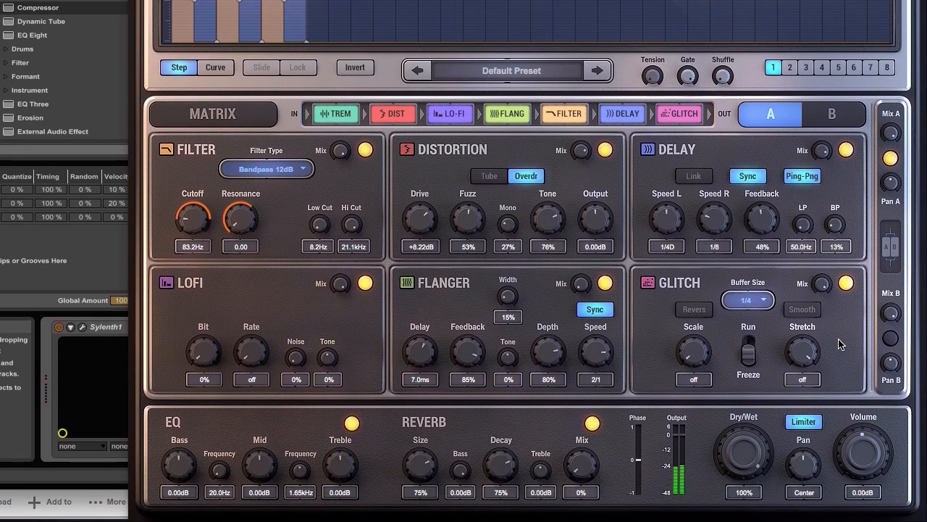
Link the delay speeds again at 1/1 and set Feedback to 80%, LP to 50.0 Hz and BP to 98%.
drag(723, 214, 725, 156)
click(700, 176)
drag(766, 219, 766, 167)
drag(769, 236, 768, 231)
drag(674, 285, 677, 260)
drag(803, 290, 817, 129)
drag(836, 293, 838, 163)
drag(804, 295, 808, 384)
drag(838, 239, 836, 355)
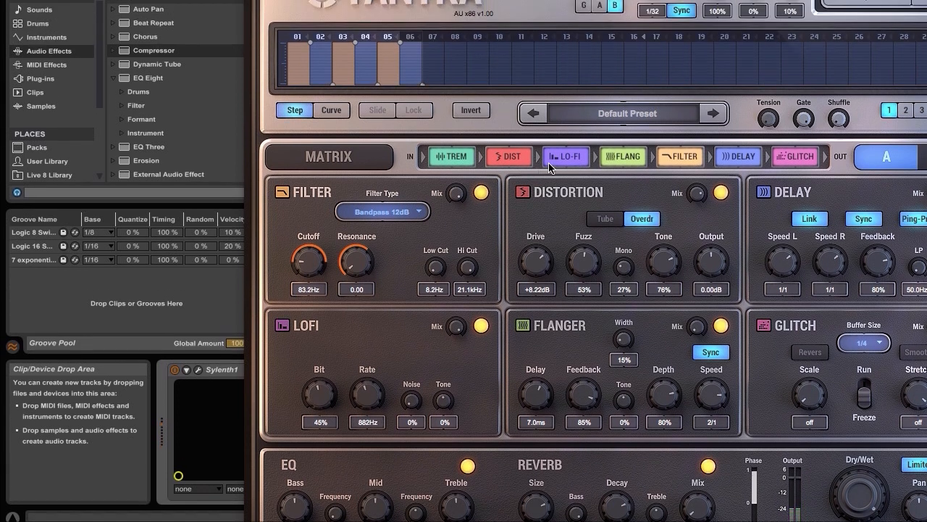
Move the Lo-Fi effect to the end of the effect order and adjust its Rate.
drag(567, 114, 794, 111)
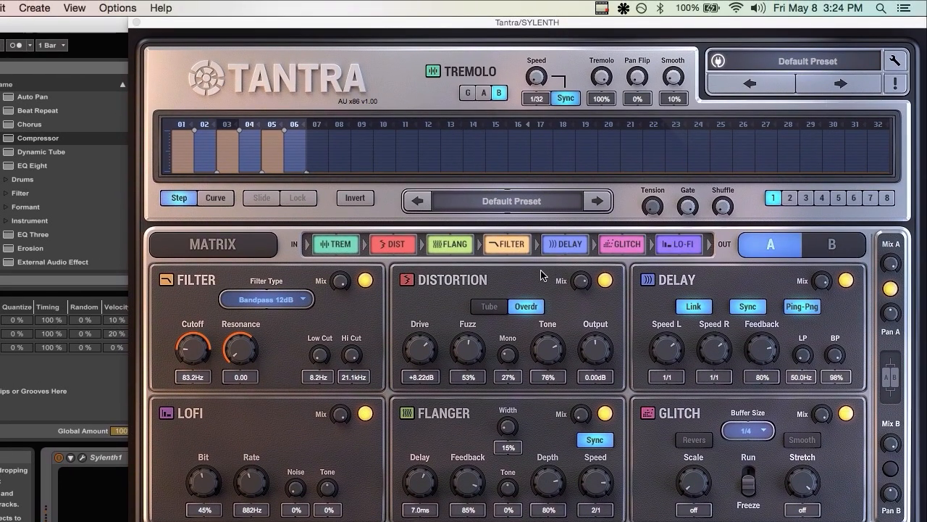
drag(246, 489, 246, 437)
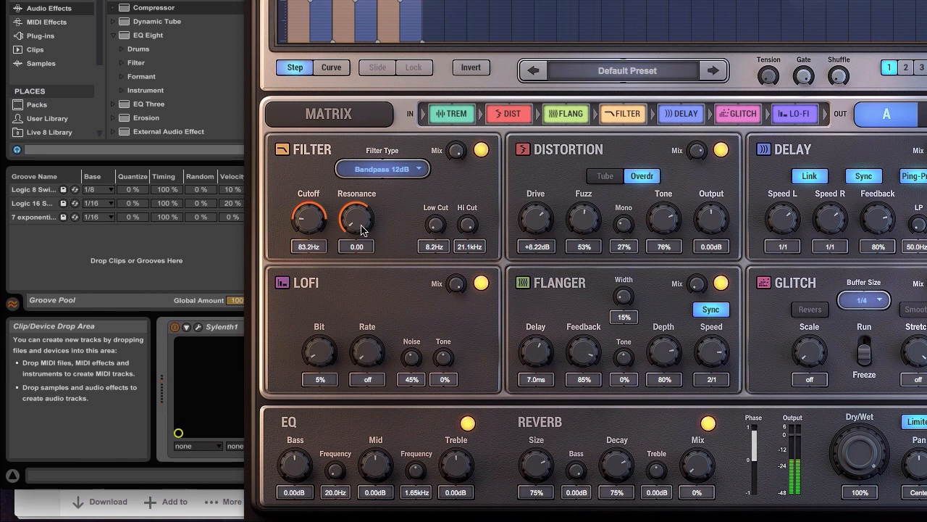
Set the layer A filter type to Vowel and move Filter to the end of the effect order.
click(361, 172)
click(467, 182)
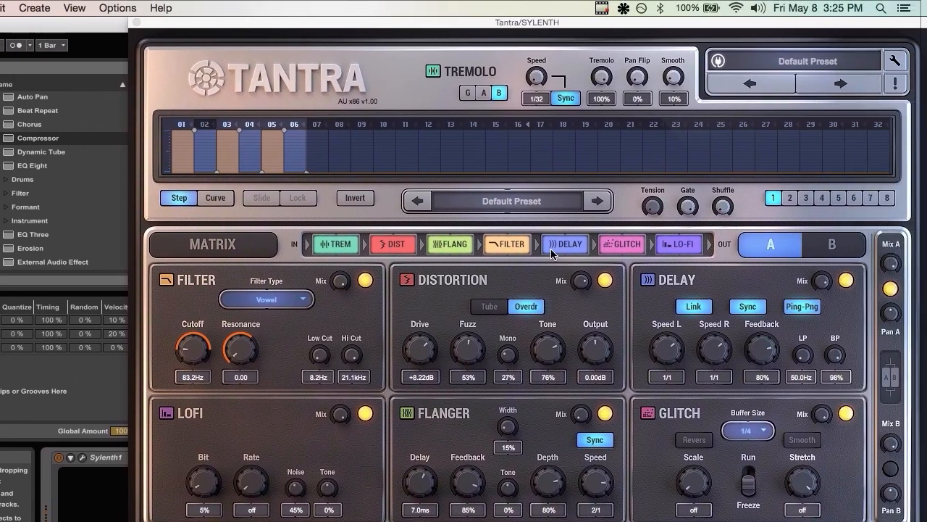
drag(509, 244, 673, 244)
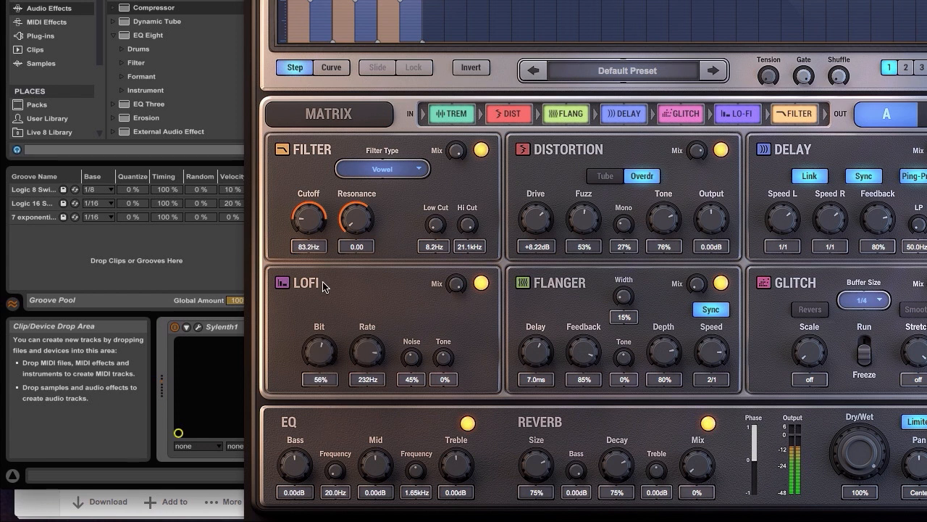
Switch modulator 1 to Curve mode and set the filter Cutoff to 26.0 Hz and the lo-fi Bit to 26%.
drag(323, 228, 318, 94)
click(332, 140)
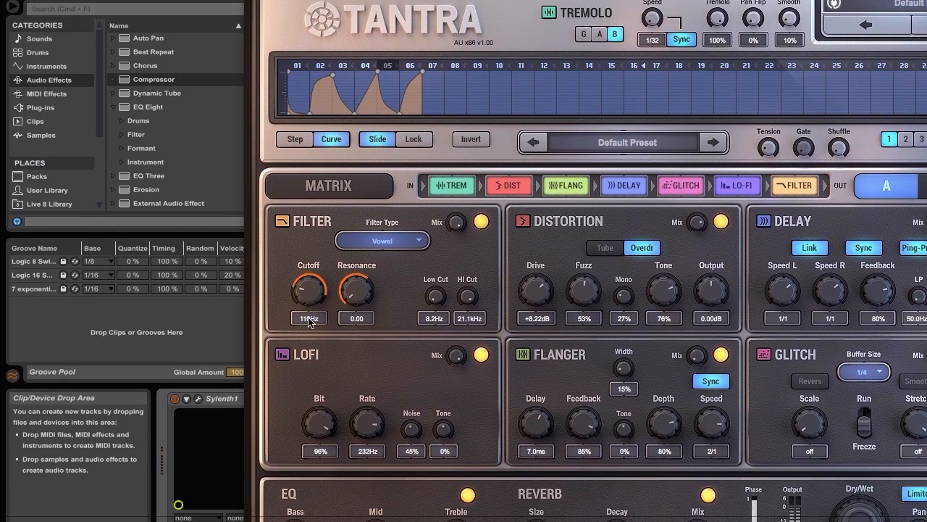
drag(318, 338, 322, 406)
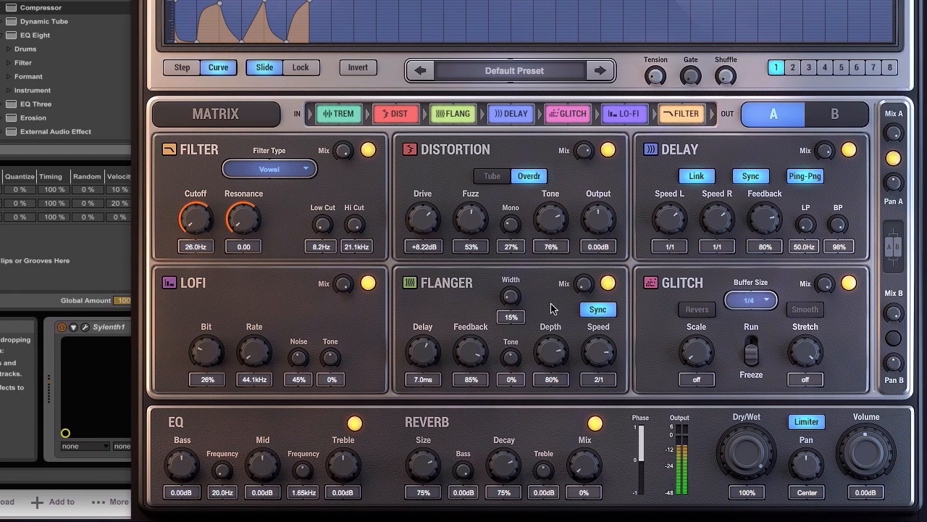
Set the flanger Width to 55%, Delay to 2.3 ms, Feedback to -17%, Depth to 100% and Speed to 1/2D.
drag(579, 285, 586, 208)
drag(408, 351, 408, 402)
drag(464, 356, 470, 438)
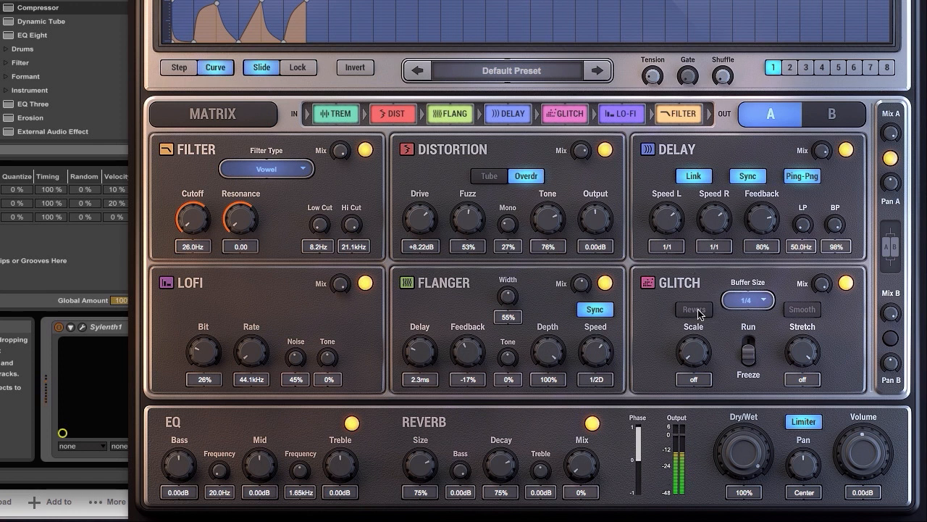
Set the glitch Buffer Size to 1/1 and Scale to x1, try the reverse switch, and turn Smooth on.
click(736, 305)
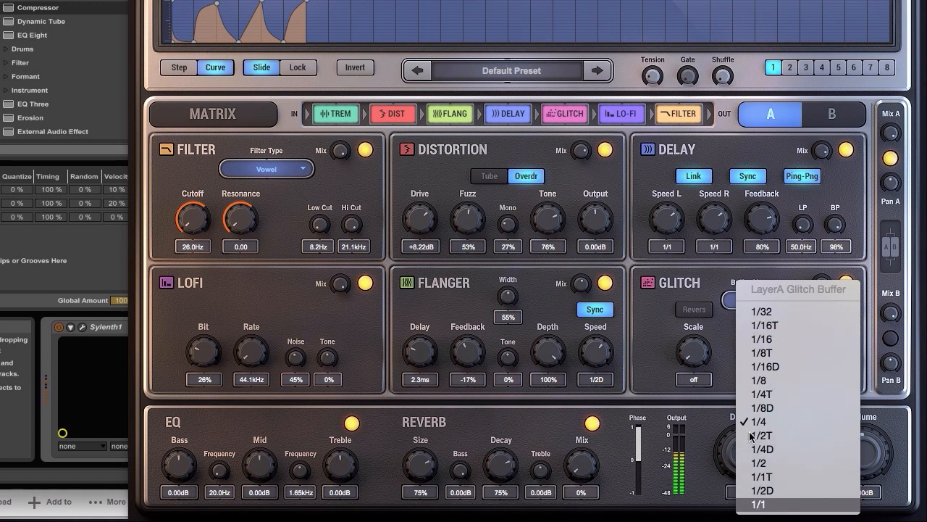
click(757, 505)
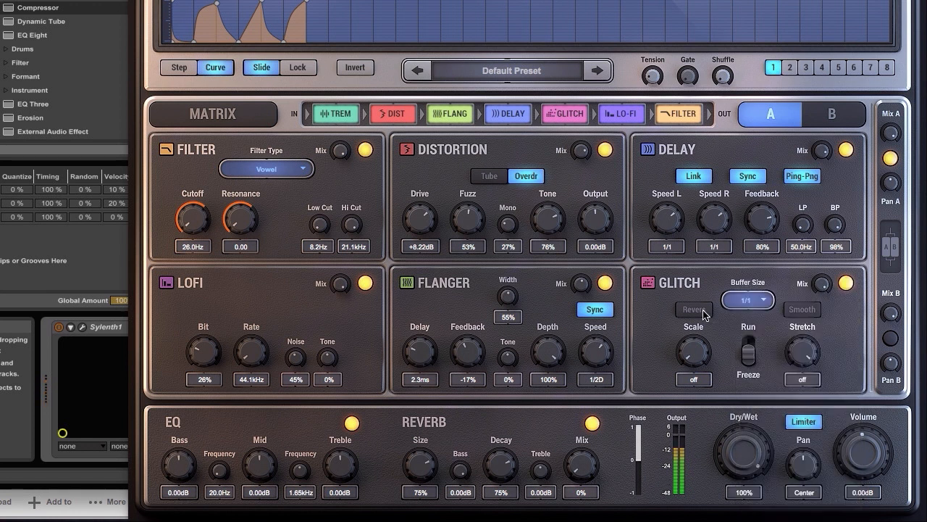
click(701, 310)
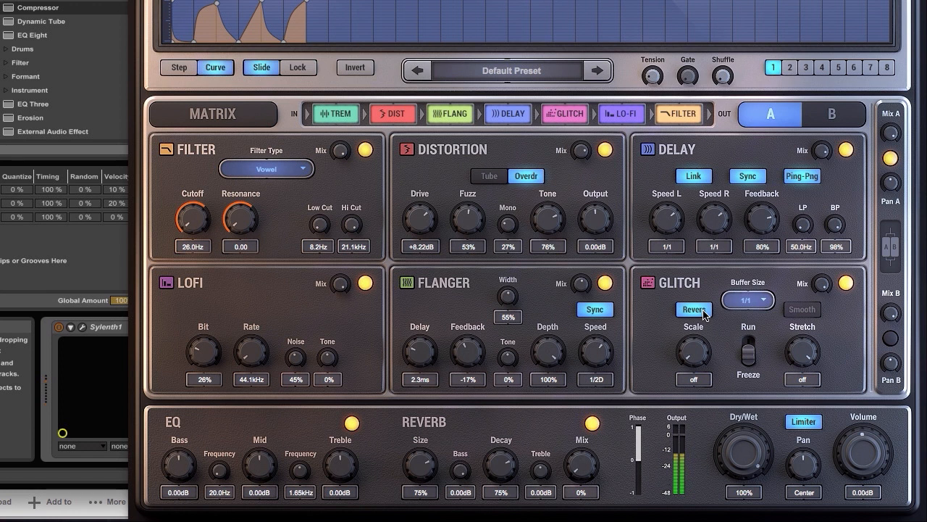
click(707, 313)
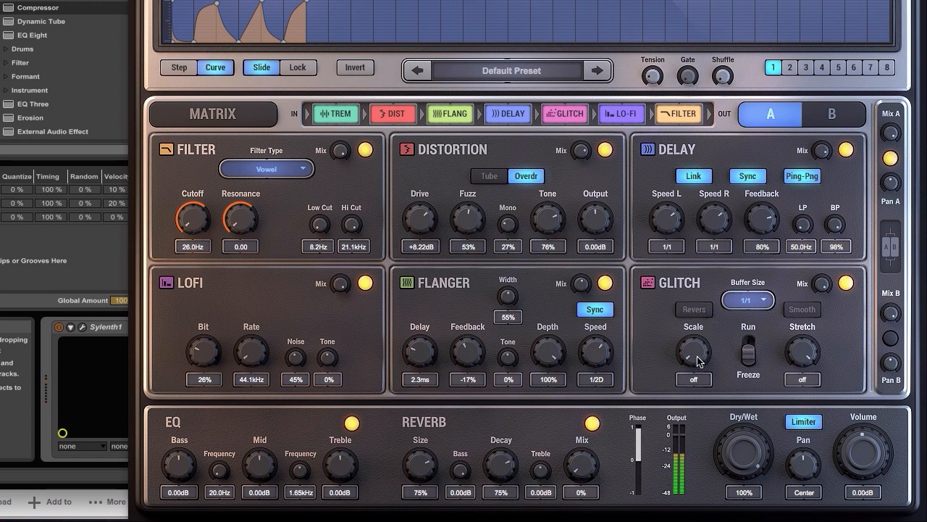
click(694, 310)
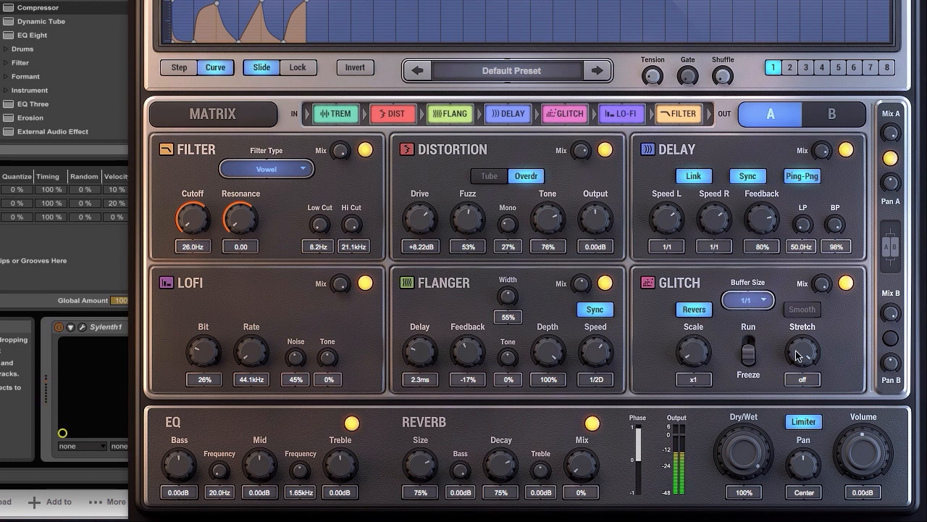
click(798, 312)
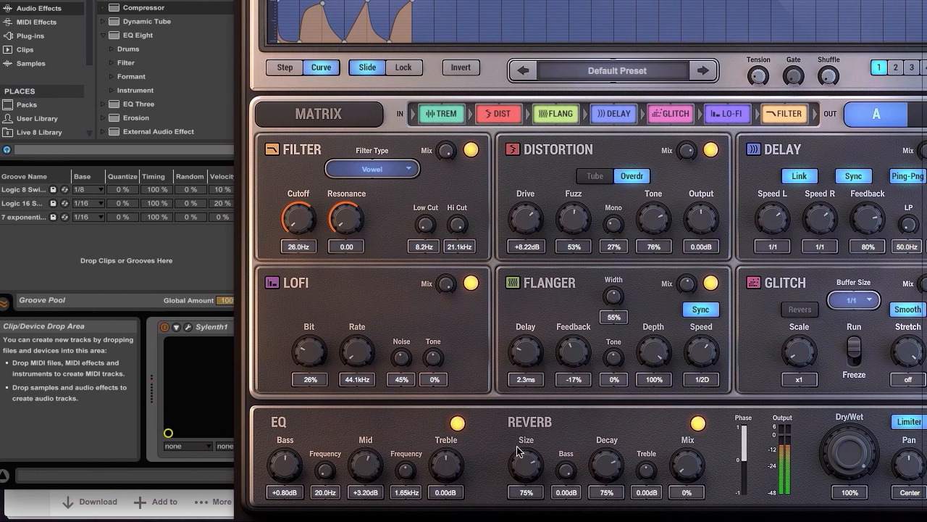
Set the reverb Decay to 88%, Bass to -4.23 dB and Mix to 52%, and try different Size amounts.
drag(535, 460, 536, 446)
drag(616, 459, 615, 440)
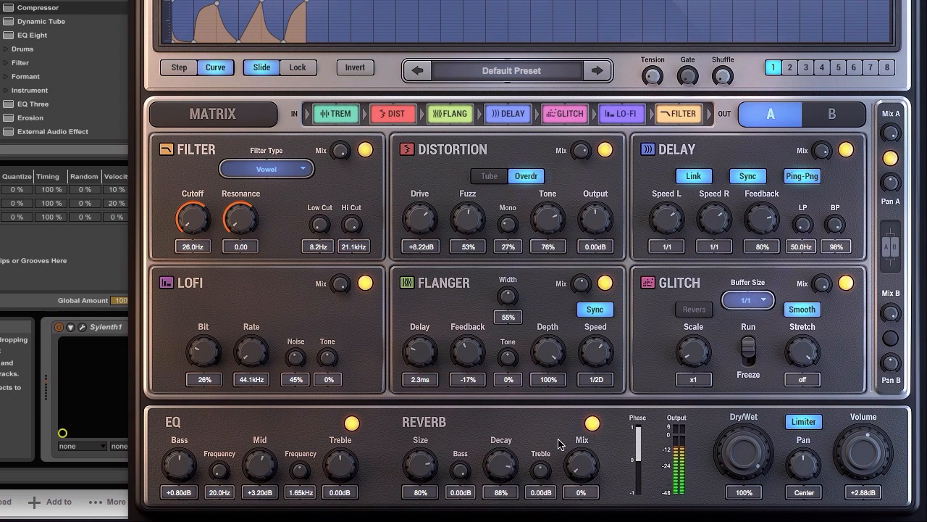
drag(422, 464, 447, 500)
drag(481, 472, 481, 494)
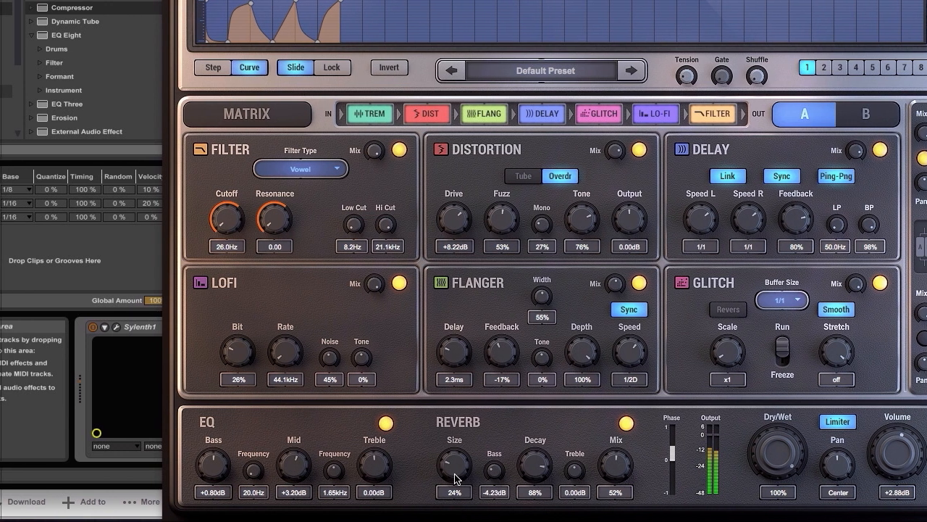
drag(426, 478, 425, 450)
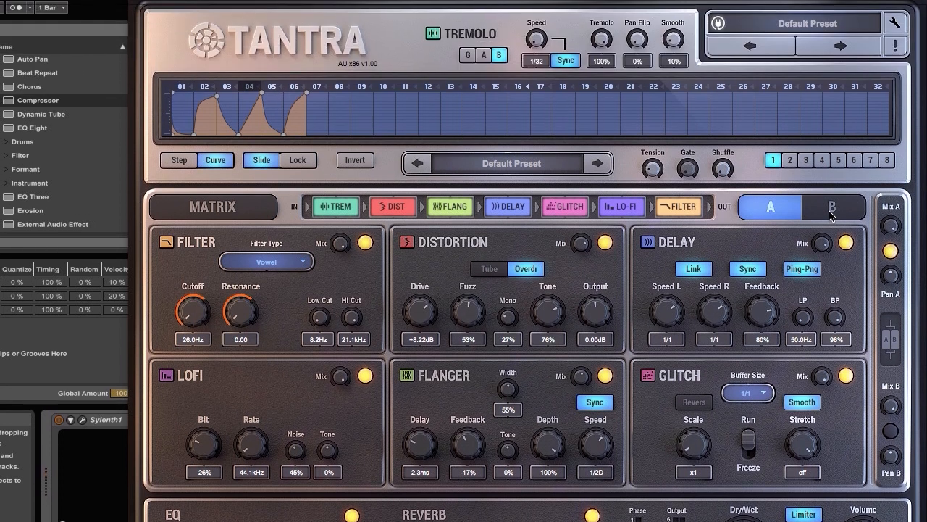
Compare the effect settings of layers A and B, finishing on layer A.
click(831, 114)
click(781, 249)
click(824, 249)
click(764, 248)
click(834, 249)
click(770, 244)
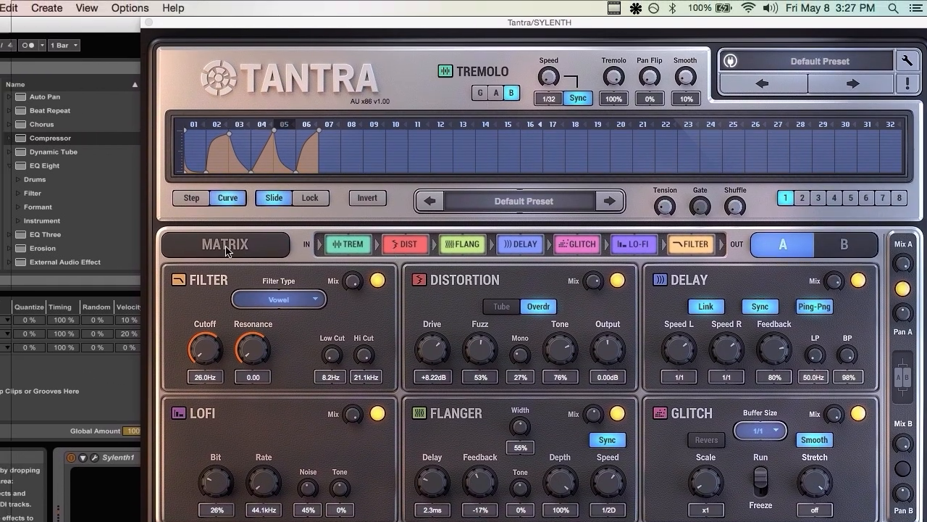
Open the modulation matrix and look through the other modulators up to 8, returning to modulator 1.
click(225, 247)
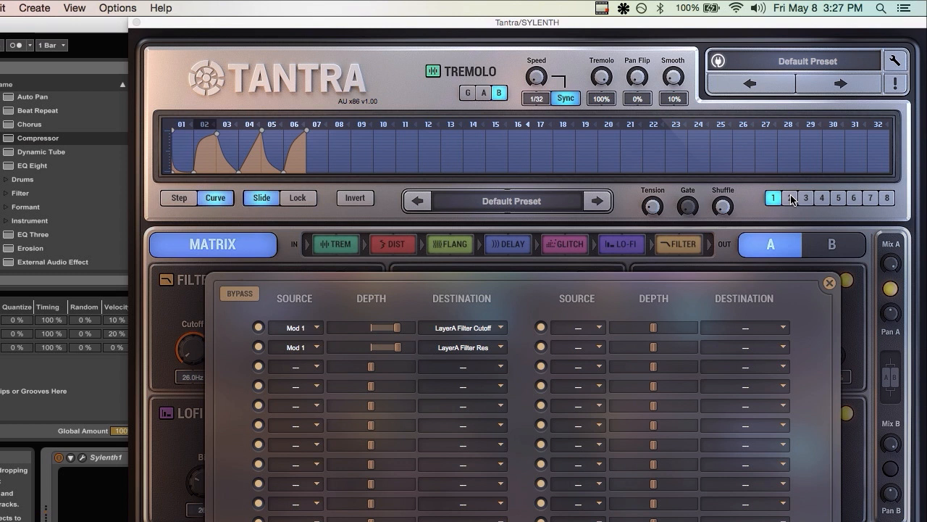
click(806, 124)
click(836, 199)
click(824, 200)
click(872, 199)
click(886, 200)
click(775, 198)
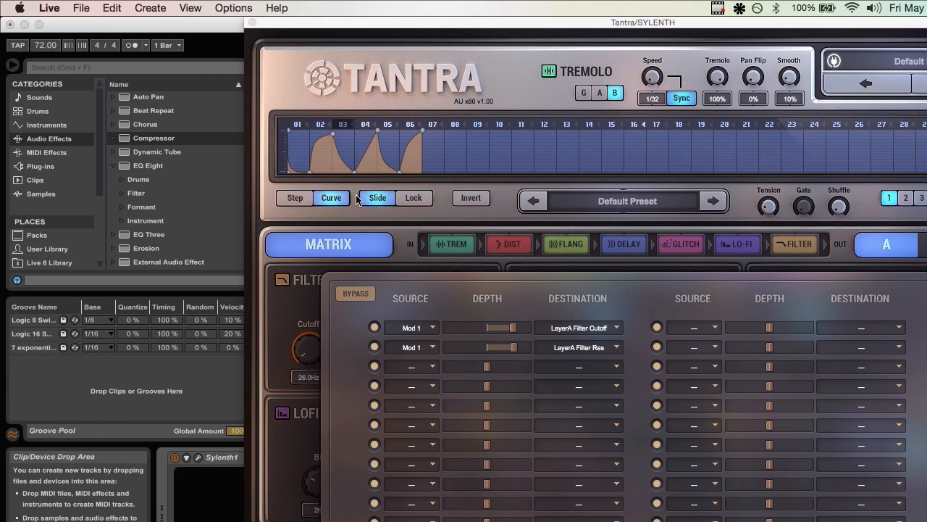
Try the Step, Curve, Slide and Lock modes on modulator 1, finishing with Curve and Lock enabled.
click(295, 197)
click(328, 199)
click(412, 199)
click(377, 199)
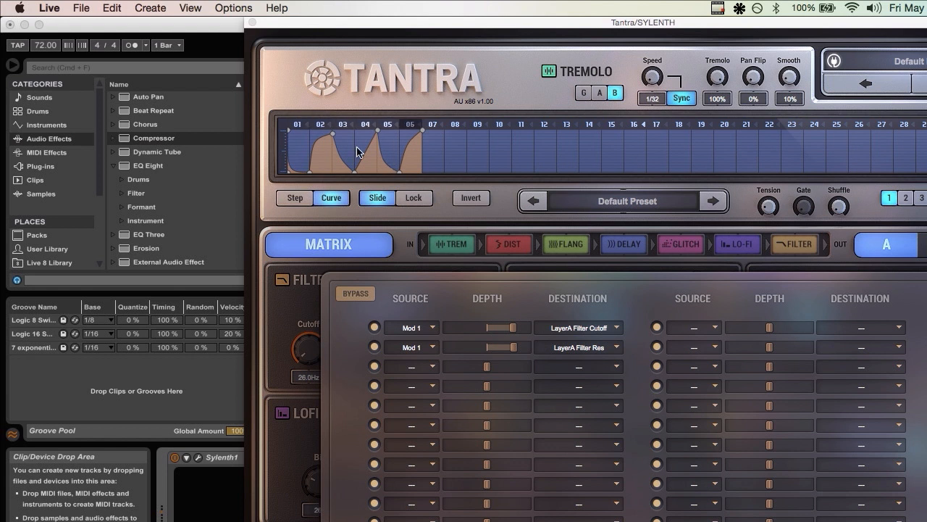
mouse_move(333, 134)
mouse_down()
mouse_move(366, 129)
mouse_move(341, 135)
mouse_up()
click(413, 197)
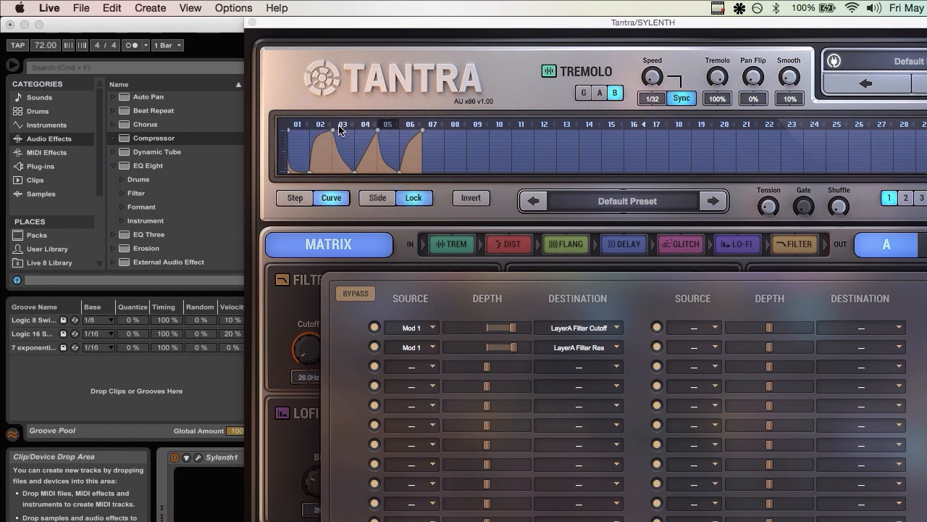
Try inverting the modulator 1 curve back and forth several times.
click(465, 197)
click(463, 197)
click(463, 195)
click(463, 198)
click(463, 198)
click(463, 199)
click(463, 198)
click(463, 199)
click(463, 199)
click(463, 198)
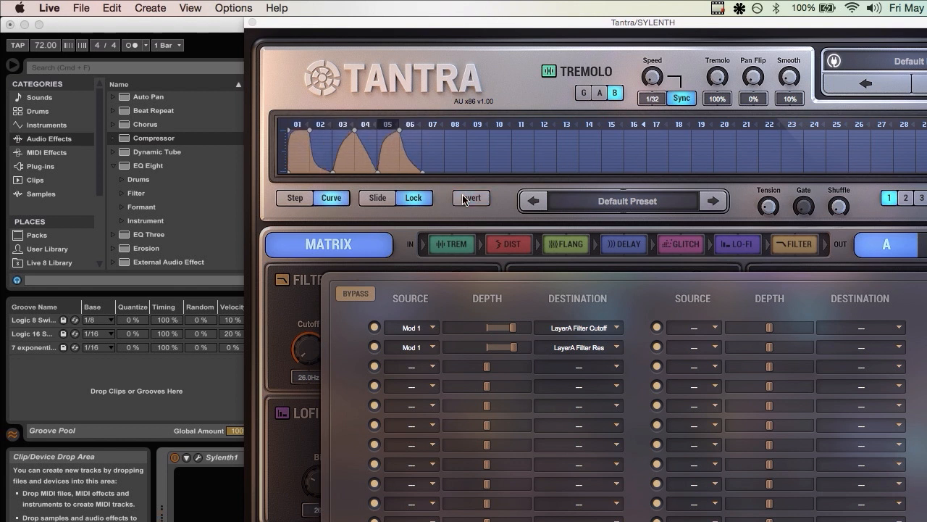
click(463, 199)
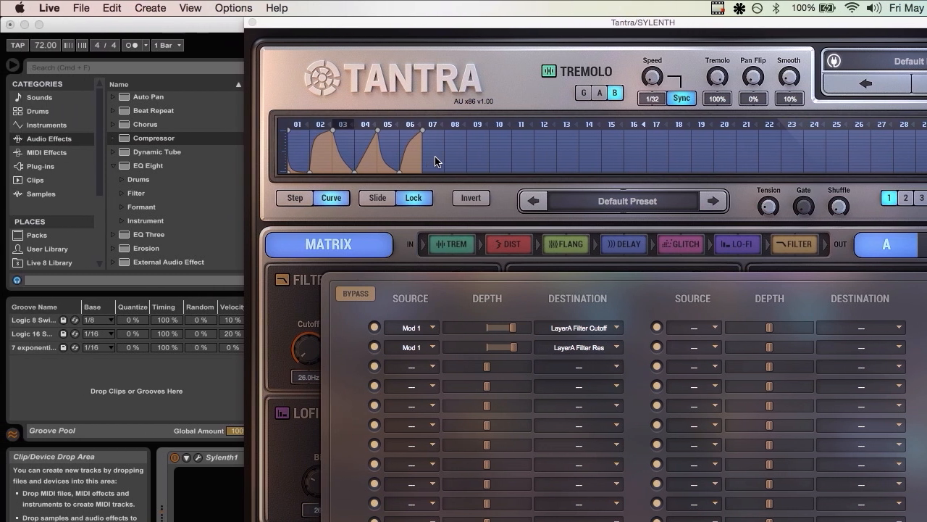
Extend the modulator 1 curve to the end of step 09, reshape its last segment, and close the modulation matrix.
drag(436, 161, 483, 130)
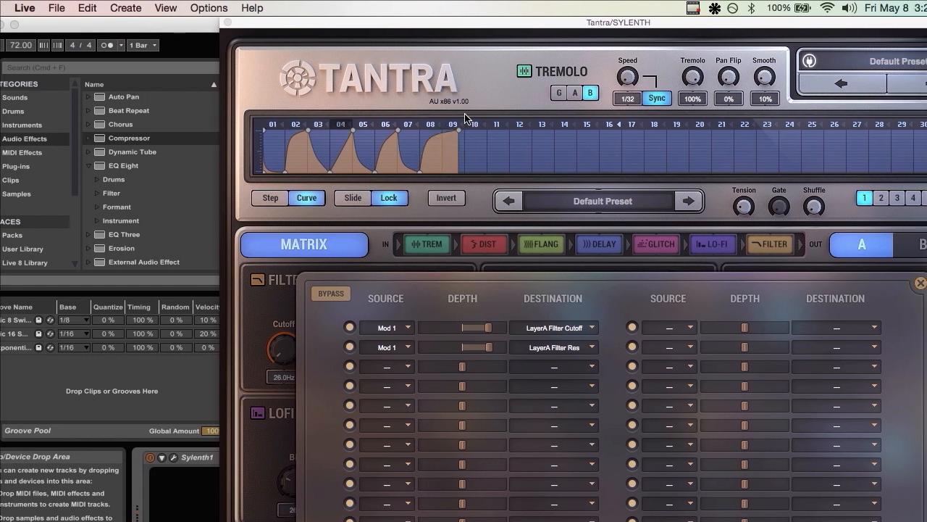
drag(443, 147, 477, 170)
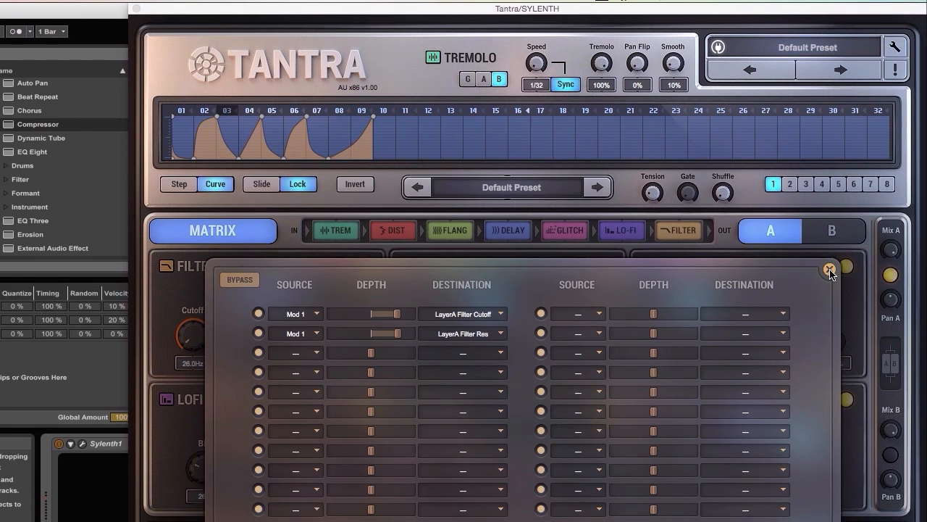
click(829, 283)
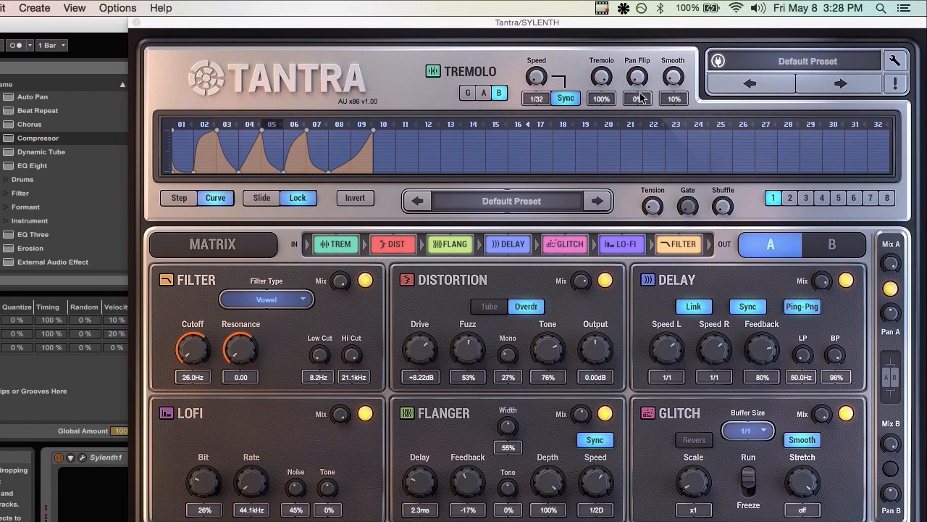
Set the tremolo section's Smooth to 62%, Pan Flip to 53% and Tremolo to 68%.
drag(674, 78, 672, 14)
drag(638, 75, 638, 12)
drag(602, 79, 604, 129)
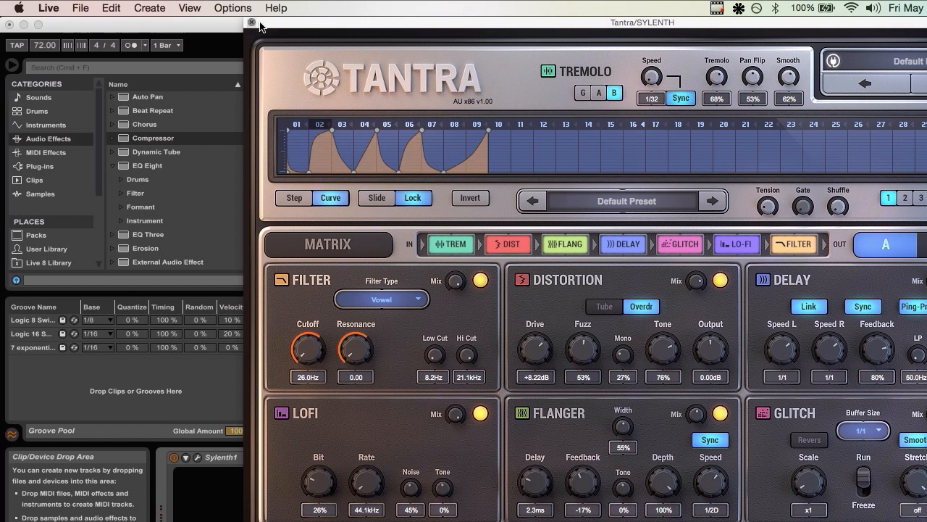
Move the plug-in window aside to view the session tracks and bring it back over them.
drag(266, 27, 473, 31)
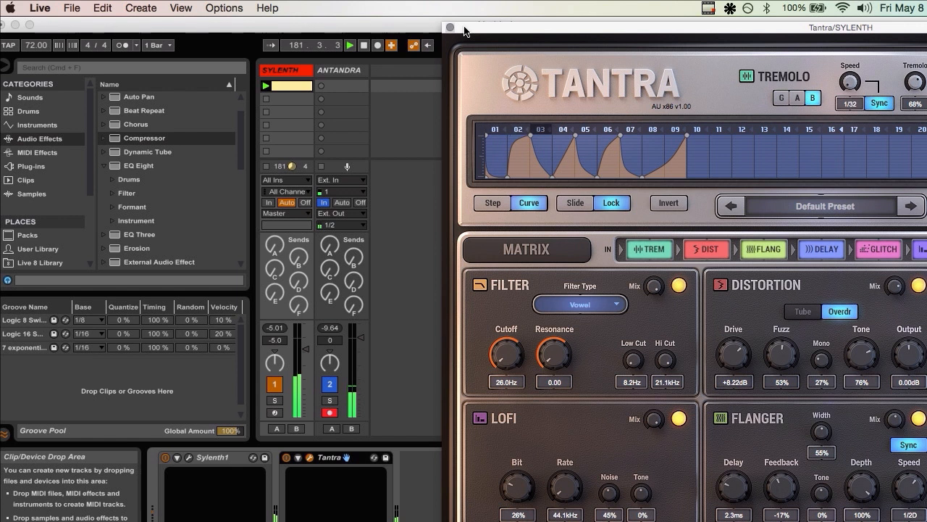
drag(464, 30, 197, 7)
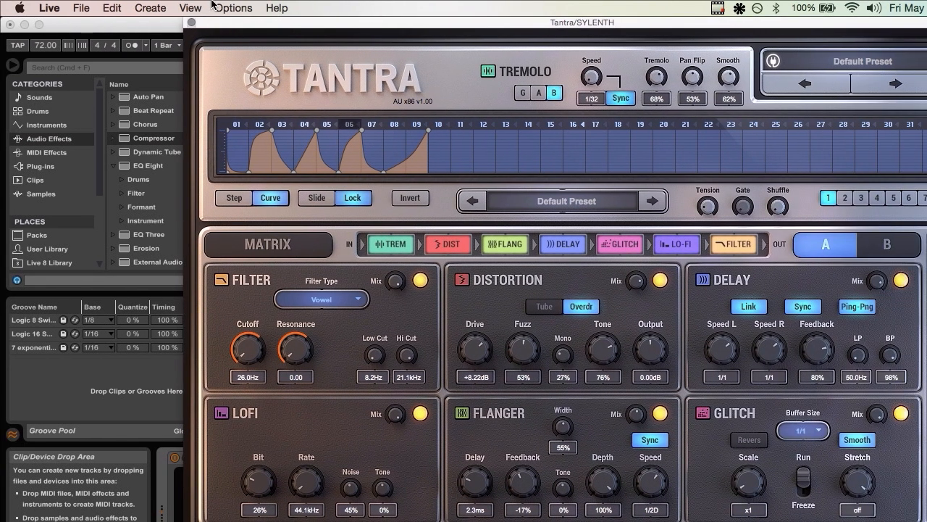